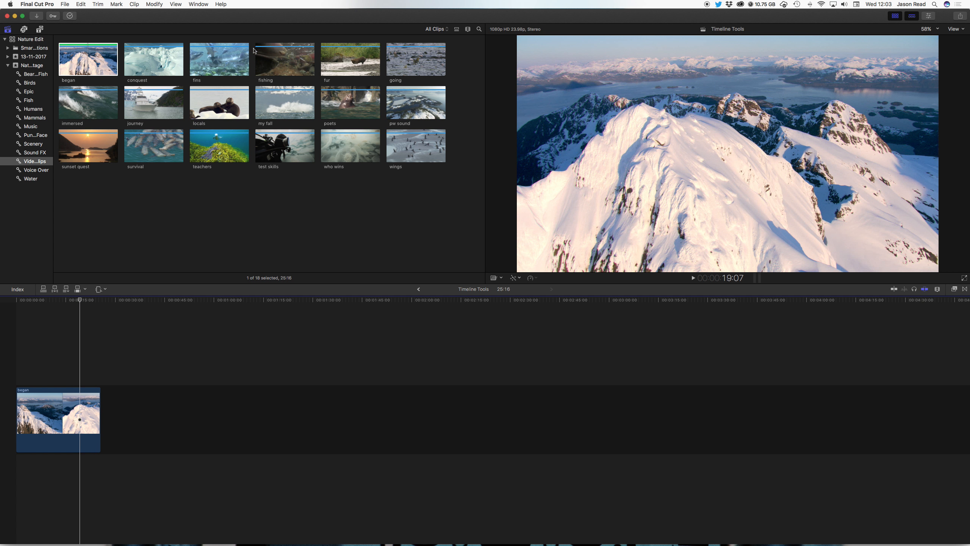
Try appending the conquest clip to the end of the timeline and undo the edit.
{"action": "left_click", "coordinate": [145, 61]}
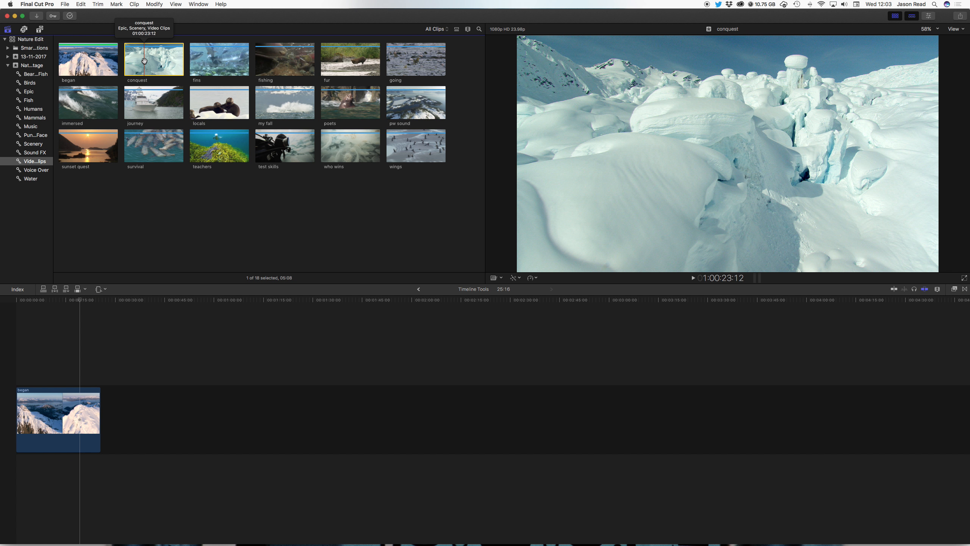
{"action": "key", "text": "e"}
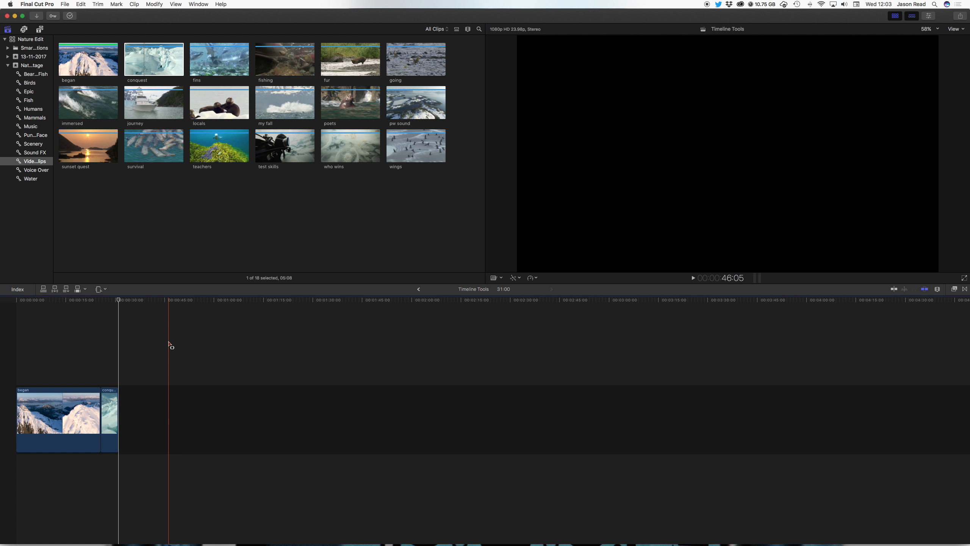
{"action": "key", "text": "super+z"}
Connect the conquest clip above the began clip at 9:07 in the timeline.
{"action": "left_click_drag", "start_coordinate": [54, 303], "coordinate": [47, 305]}
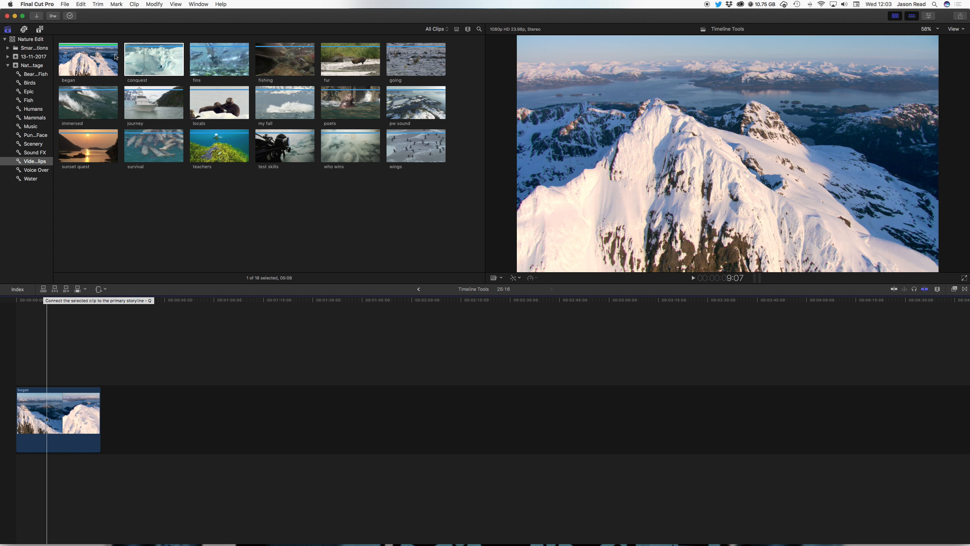
{"action": "left_click", "coordinate": [135, 59]}
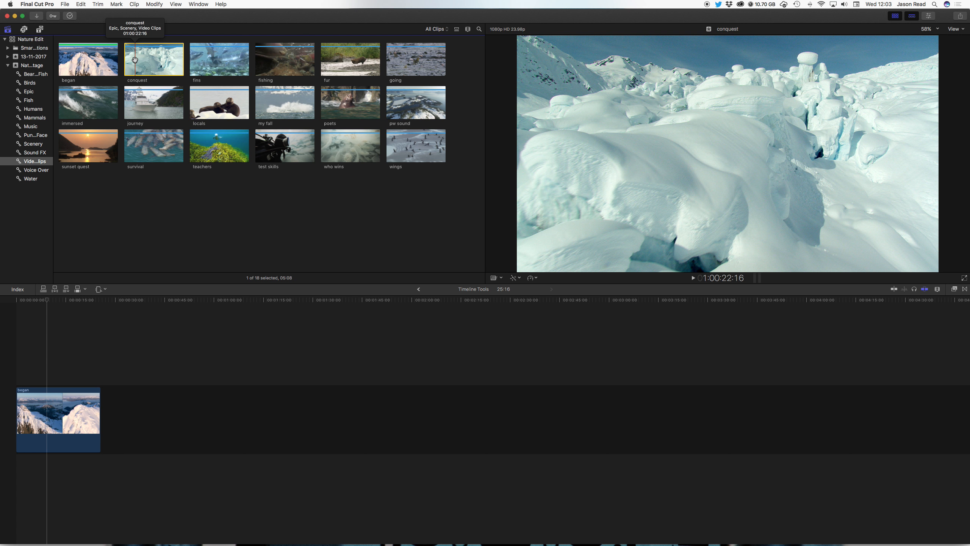
{"action": "key", "text": "q"}
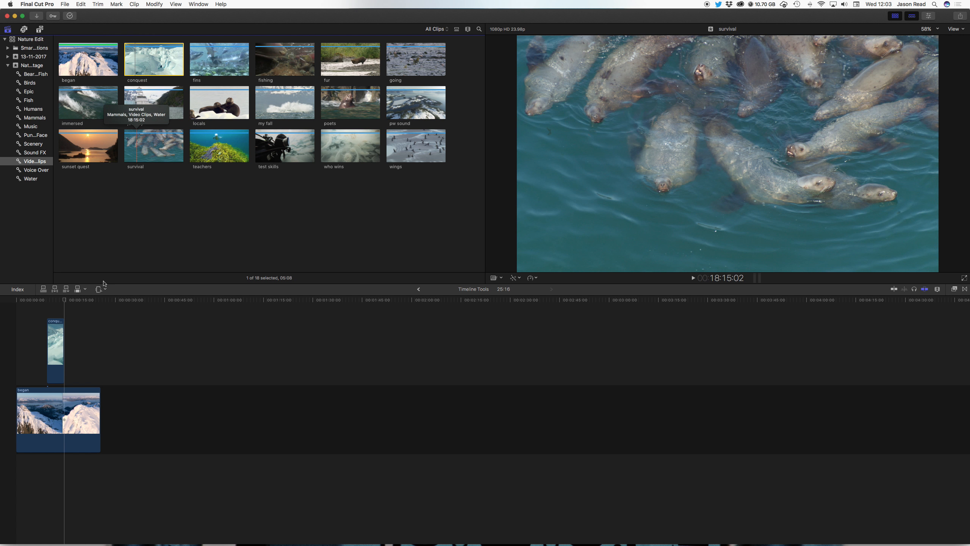
Play back the connected conquest clip and remove it from the timeline.
{"action": "left_click", "coordinate": [42, 301]}
{"action": "key", "text": "space"}
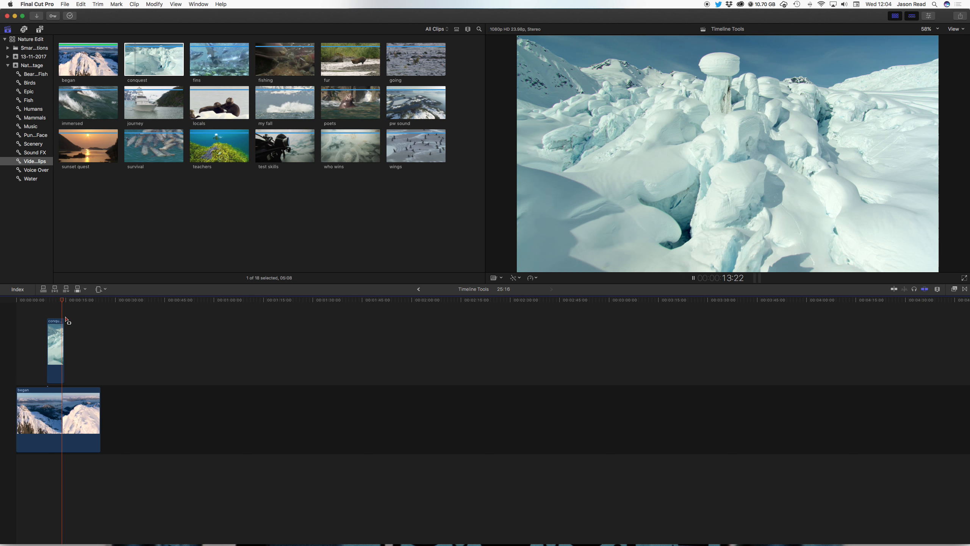
{"action": "key", "text": "space"}
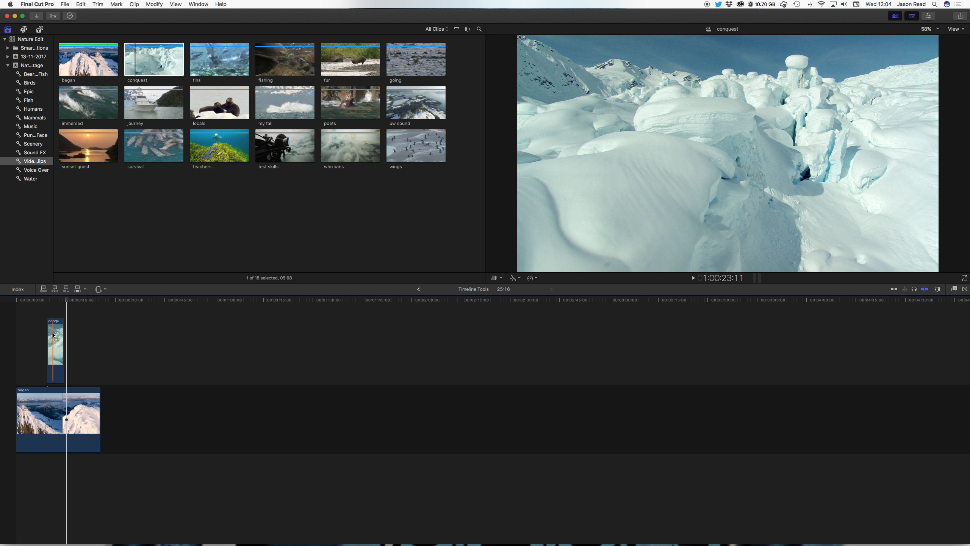
{"action": "left_click", "coordinate": [56, 300]}
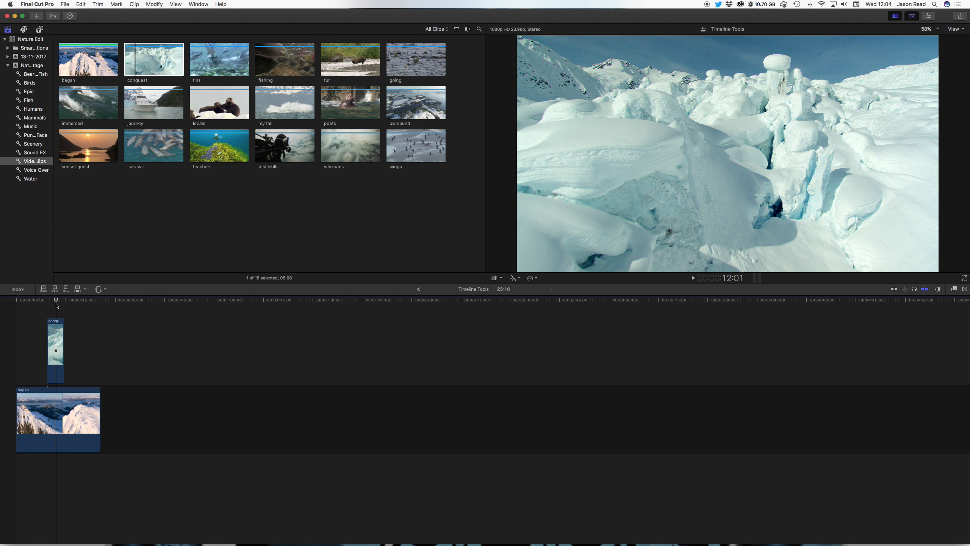
{"action": "key", "text": "Delete"}
Insert the conquest clip into the began clip at 11:06, splitting it.
{"action": "left_click_drag", "start_coordinate": [56, 302], "coordinate": [51, 301]}
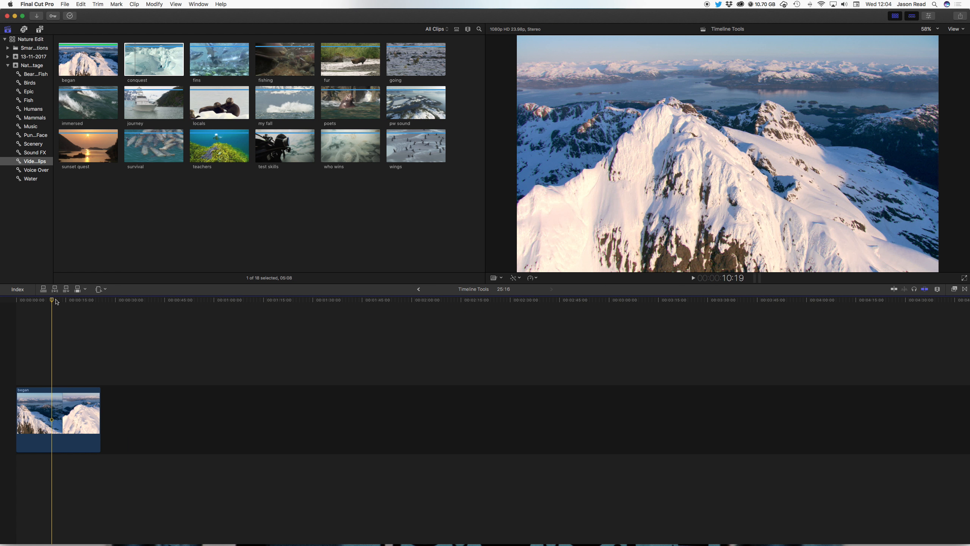
{"action": "left_click", "coordinate": [155, 64]}
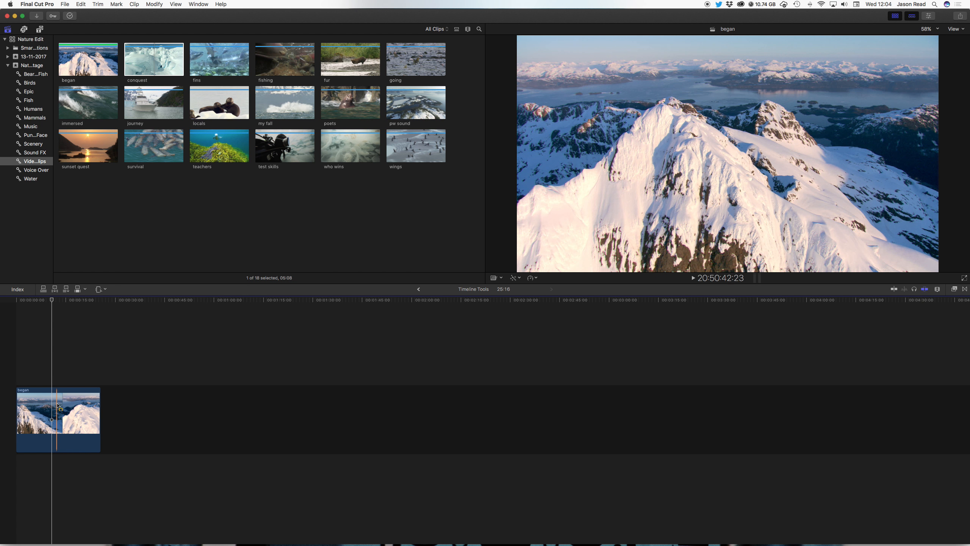
{"action": "mouse_move", "coordinate": [51, 301]}
{"action": "left_mouse_down"}
{"action": "mouse_move", "coordinate": [60, 300]}
{"action": "mouse_move", "coordinate": [28, 302]}
{"action": "mouse_move", "coordinate": [54, 306]}
{"action": "left_mouse_up"}
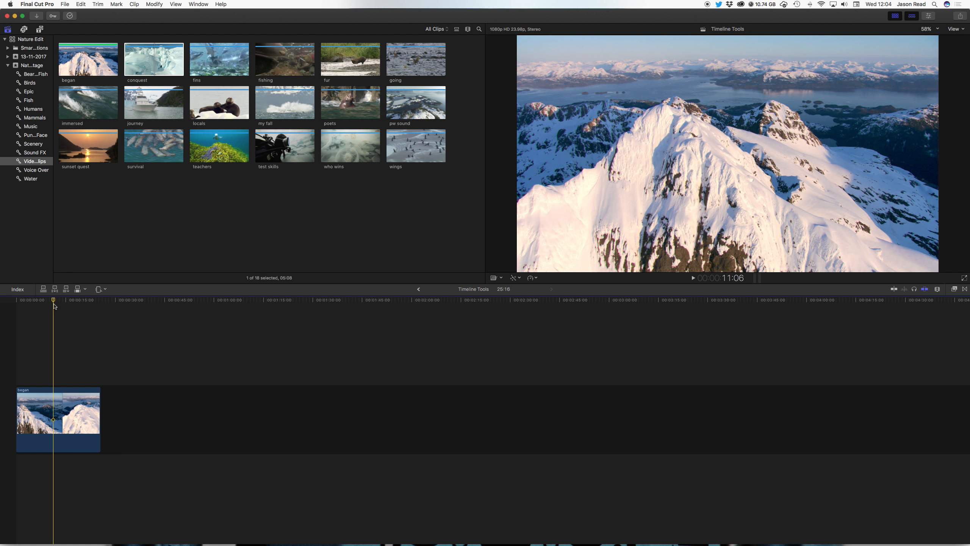
{"action": "key", "text": "w"}
Play back the inserted conquest clip in the timeline and undo the insert.
{"action": "left_click_drag", "start_coordinate": [53, 302], "coordinate": [48, 303]}
{"action": "key", "text": "space"}
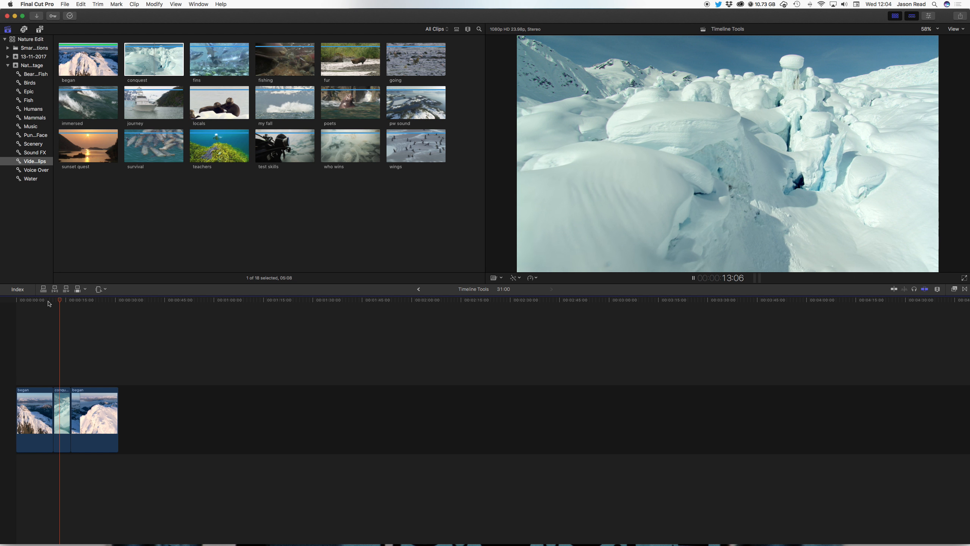
{"action": "key", "text": "space"}
{"action": "key", "text": "super+z"}
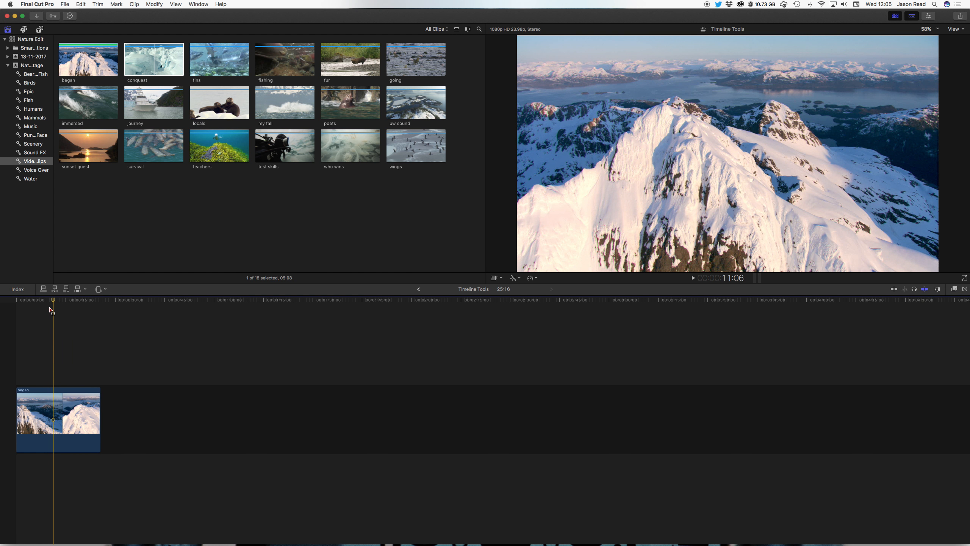
Overwrite part of the began clip with the conquest clip from about 9 seconds and play back the result.
{"action": "left_click_drag", "start_coordinate": [53, 306], "coordinate": [50, 305]}
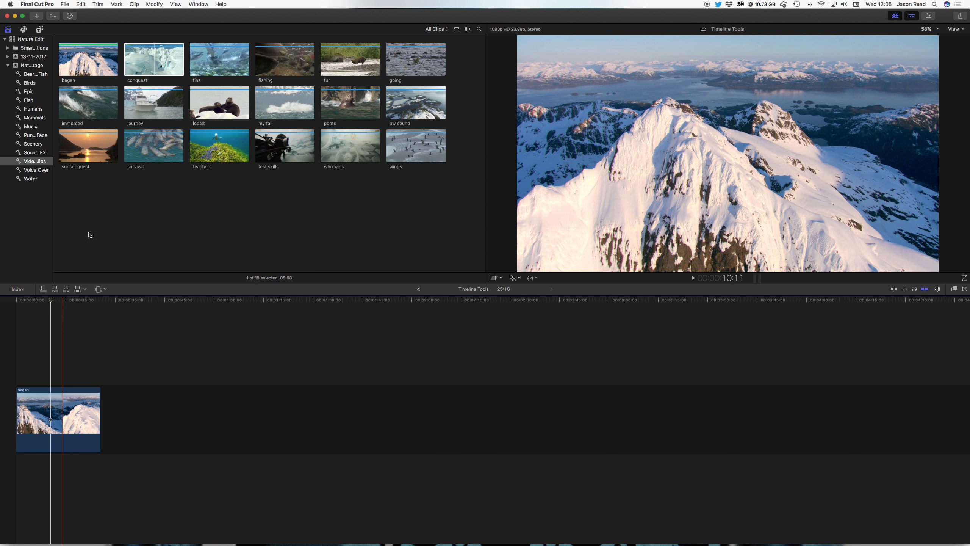
{"action": "left_click", "coordinate": [148, 58]}
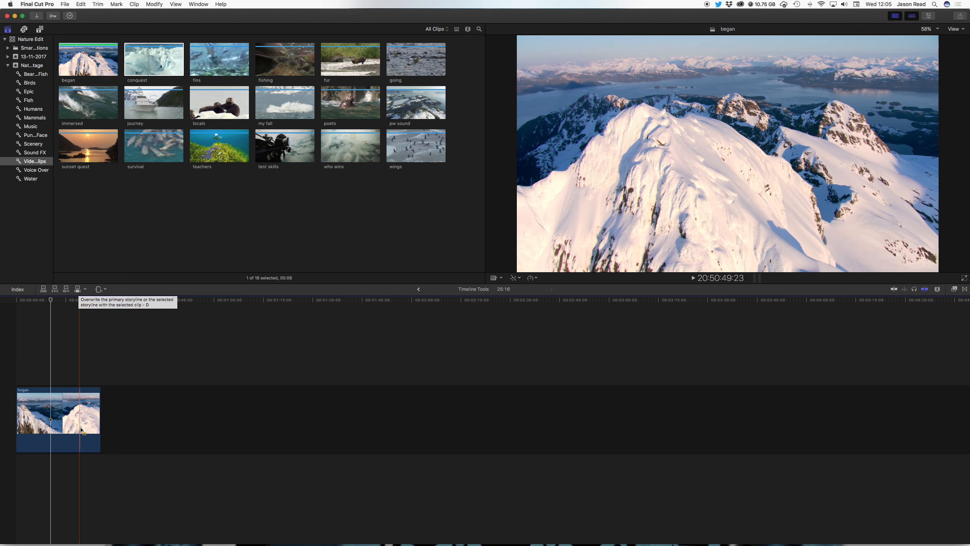
{"action": "left_click", "coordinate": [47, 299]}
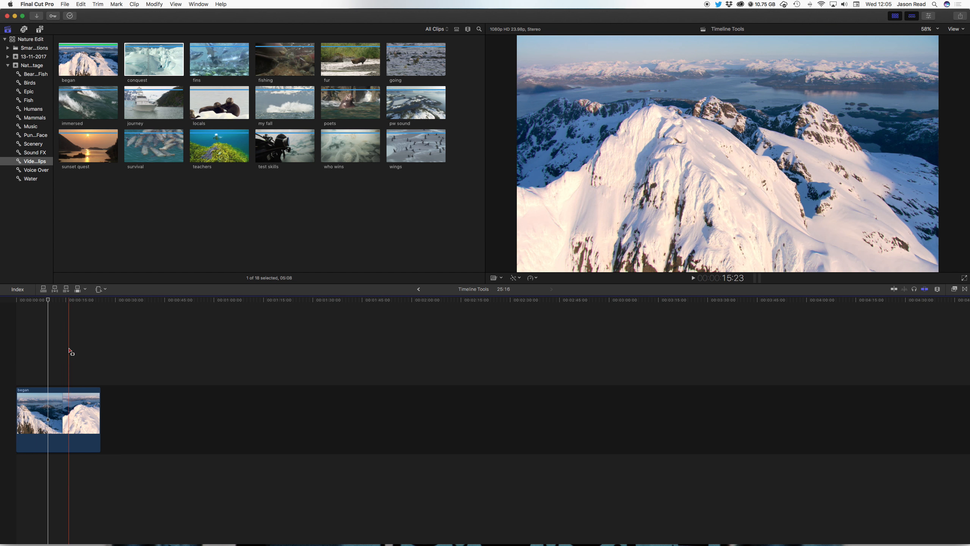
{"action": "left_click", "coordinate": [48, 300]}
{"action": "mouse_move", "coordinate": [47, 299]}
{"action": "left_mouse_down"}
{"action": "mouse_move", "coordinate": [54, 305]}
{"action": "mouse_move", "coordinate": [37, 307]}
{"action": "left_mouse_up"}
{"action": "key", "text": "w"}
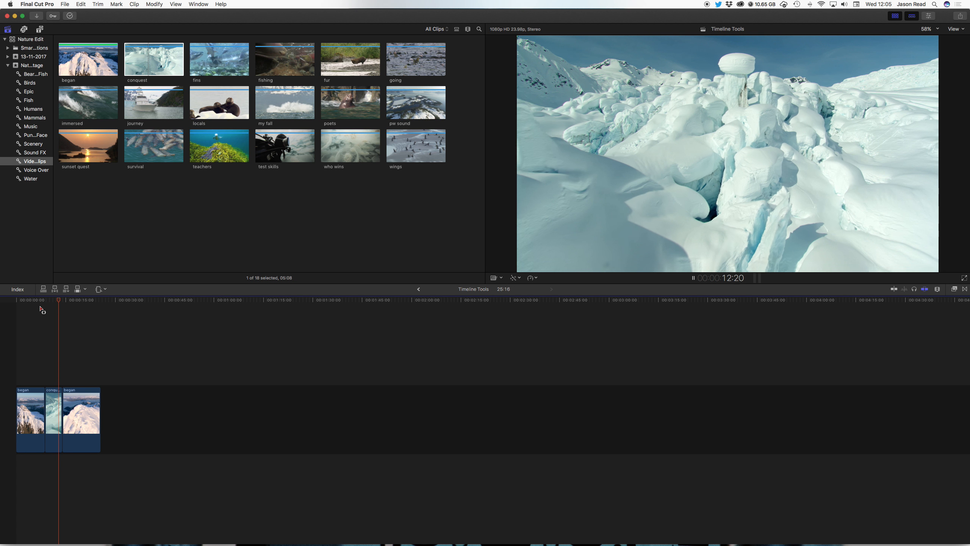
{"action": "key", "text": "space"}
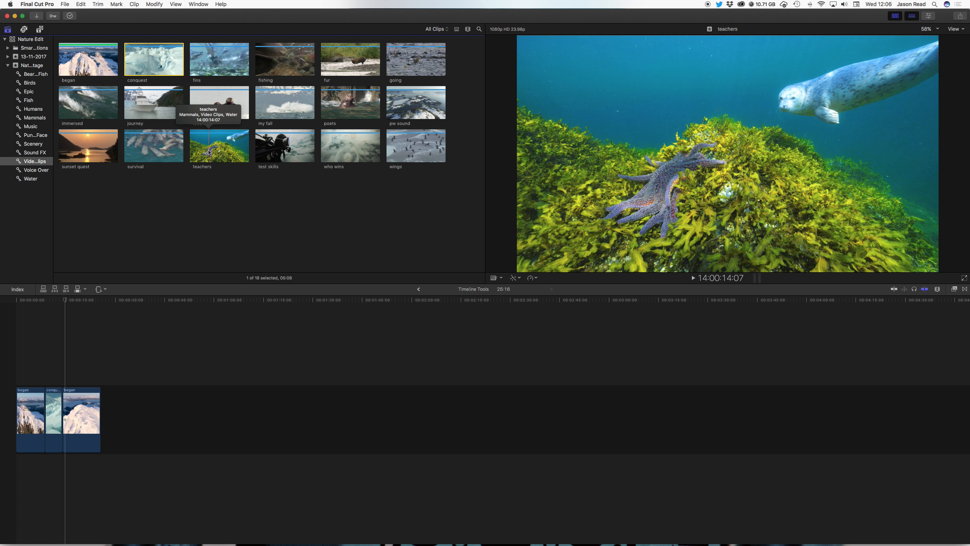
Append the teachers clip's range from 14:00:14:07 to 14:00:19:15 to the end of the timeline and play it back.
{"action": "left_click", "coordinate": [209, 152]}
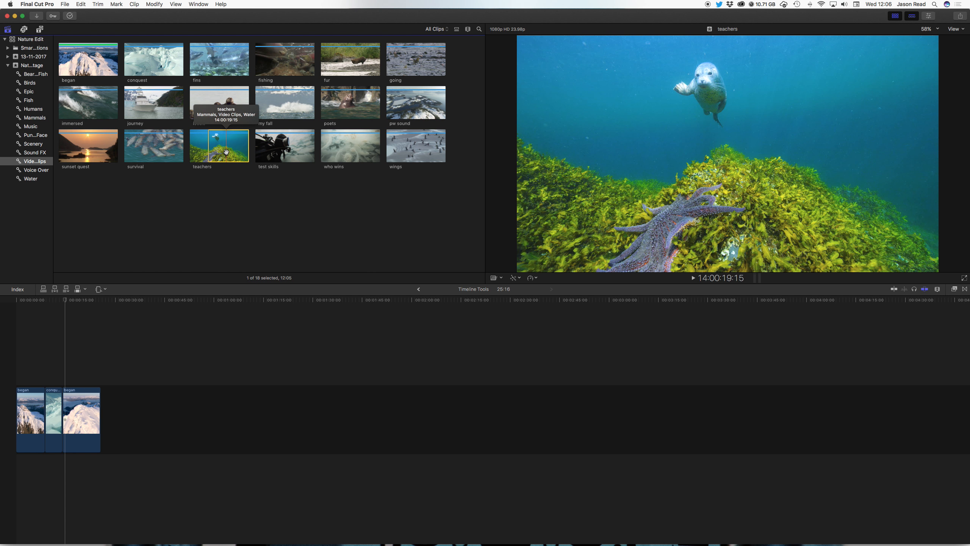
{"action": "key", "text": "o"}
{"action": "key", "text": "e"}
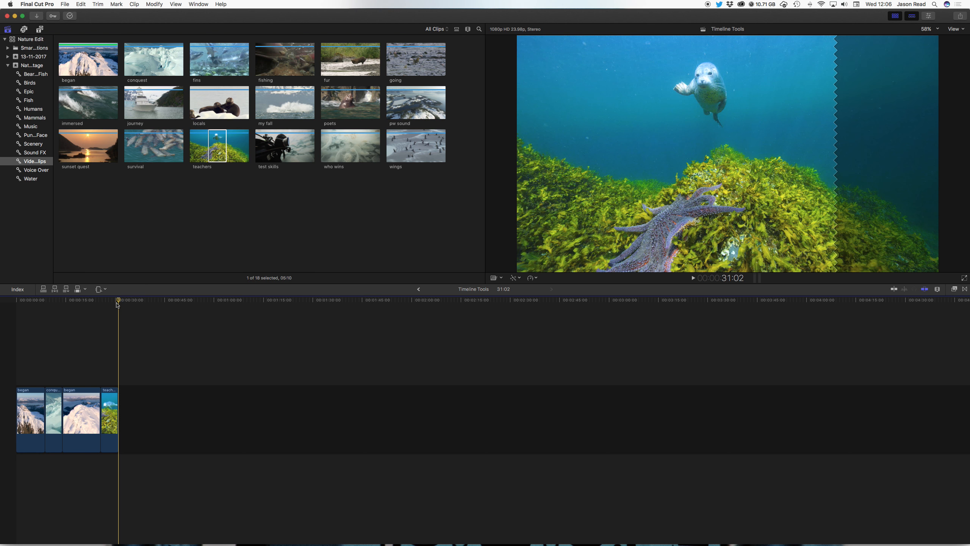
{"action": "left_click", "coordinate": [109, 303]}
{"action": "key", "text": "space"}
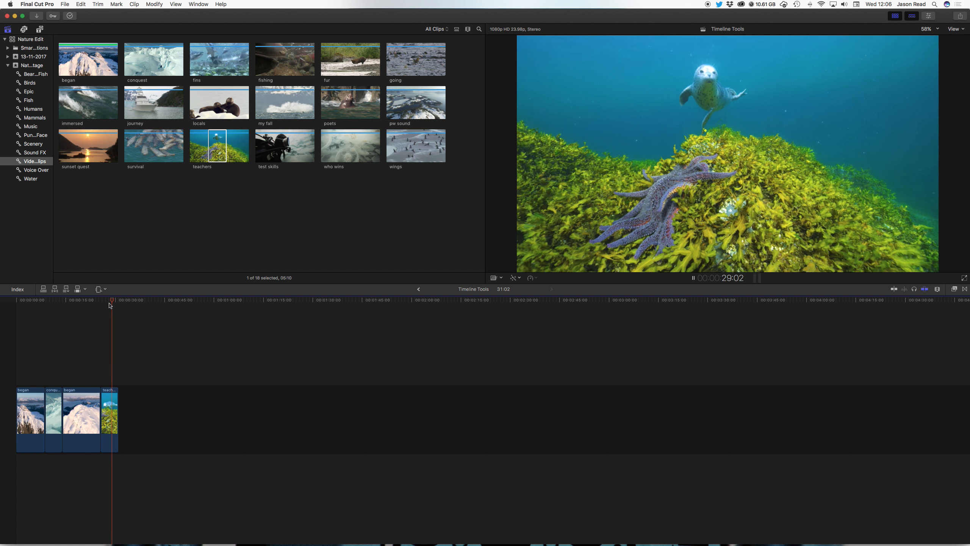
{"action": "key", "text": "space"}
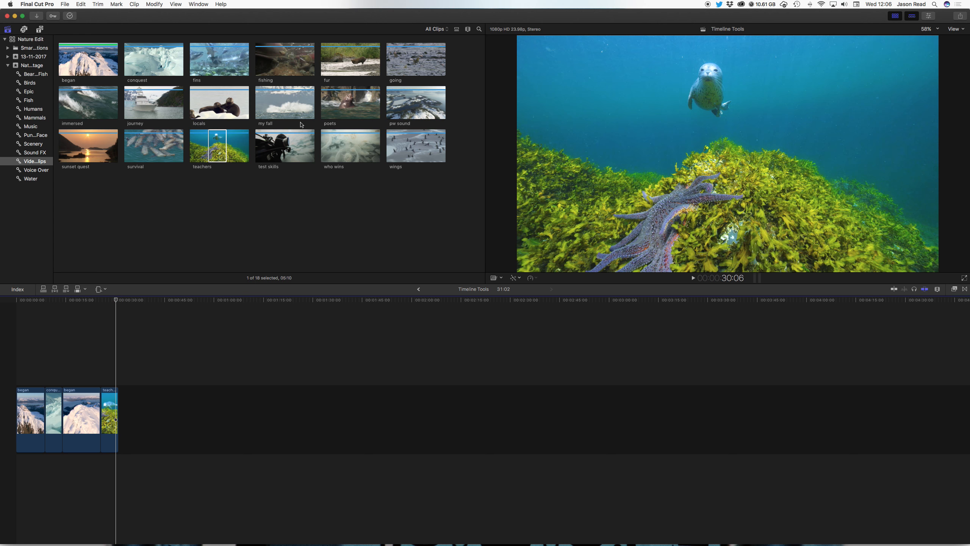
Append the locals clip's range from 46:22:22 to 46:27:23 to the end of the timeline and play it back.
{"action": "left_click", "coordinate": [212, 111]}
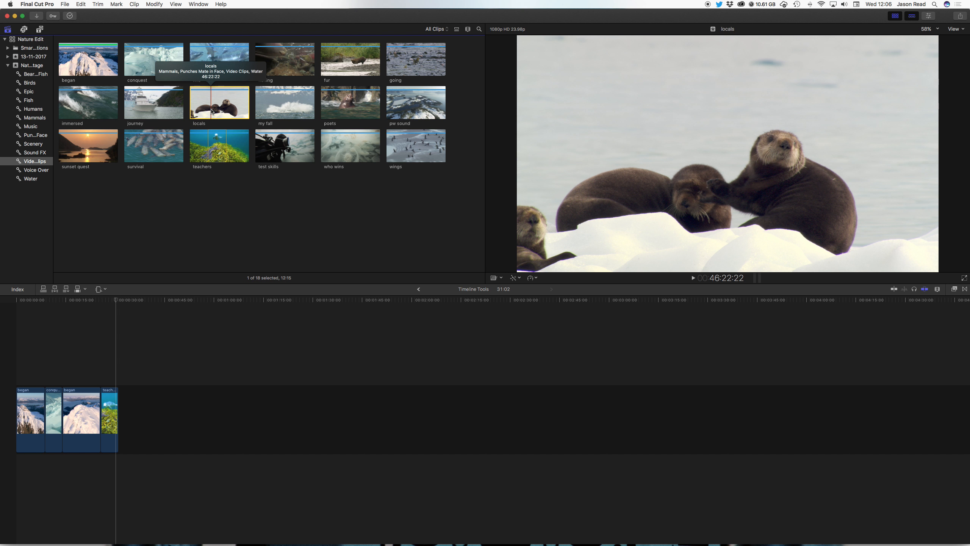
{"action": "key", "text": "i"}
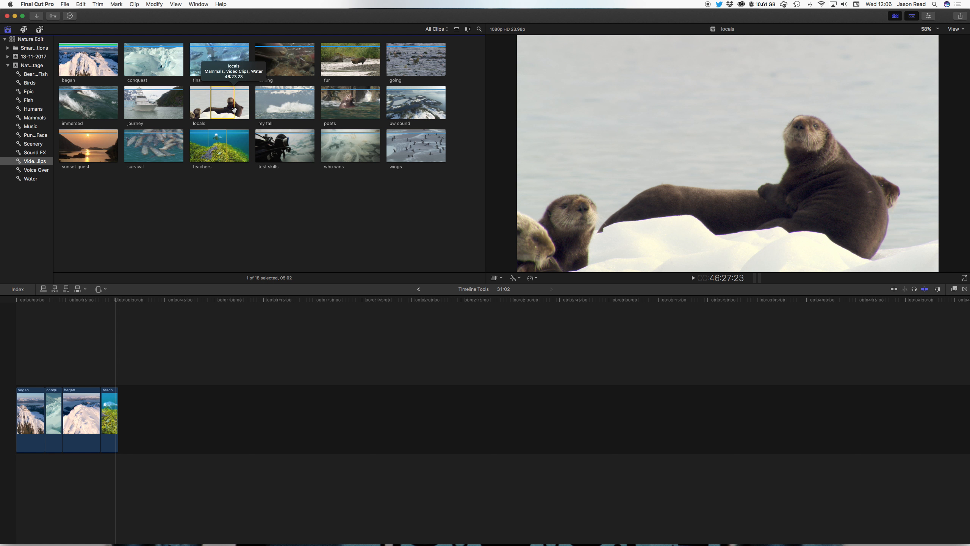
{"action": "key", "text": "e"}
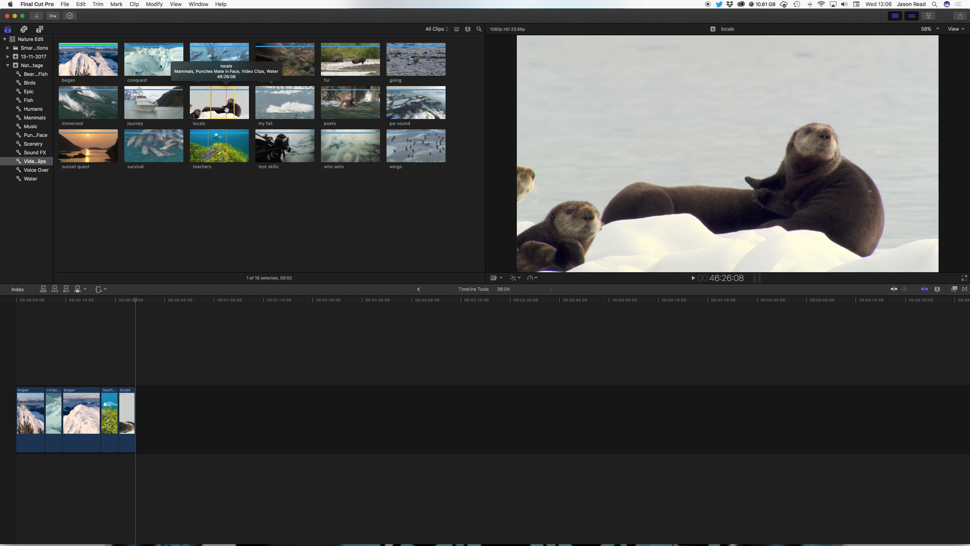
{"action": "key", "text": "space"}
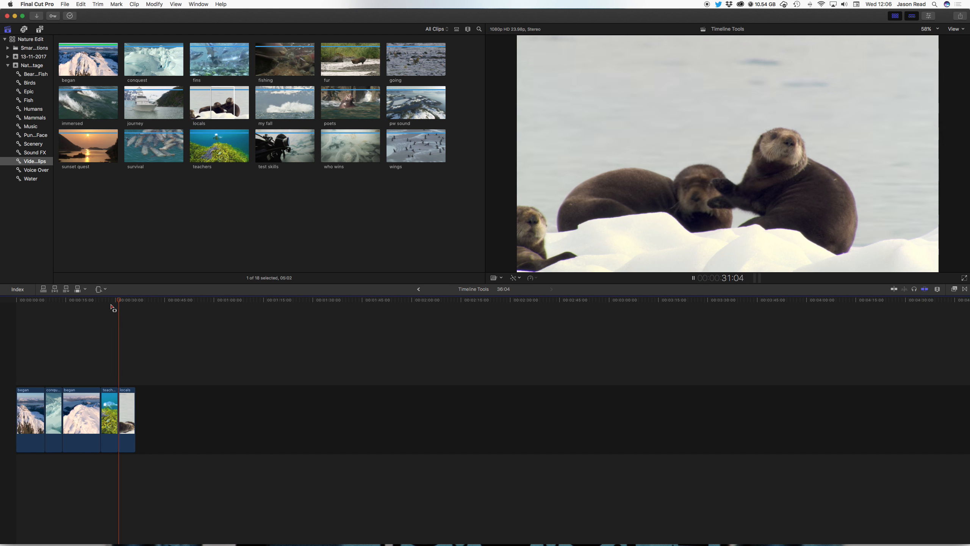
{"action": "key", "text": "space"}
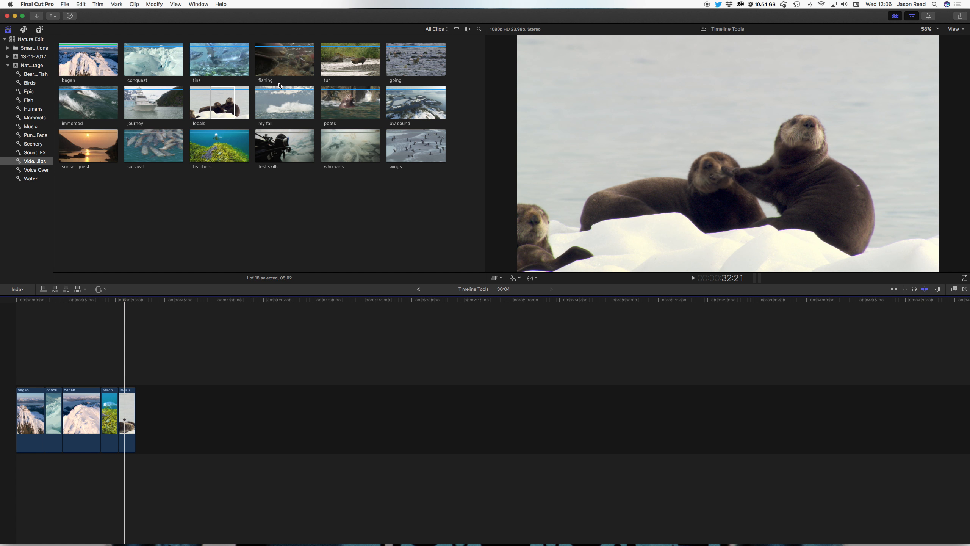
Append the my fall clip's range from 06:39:10:22 to 06:39:13:06 to the end of the timeline.
{"action": "left_click", "coordinate": [274, 102]}
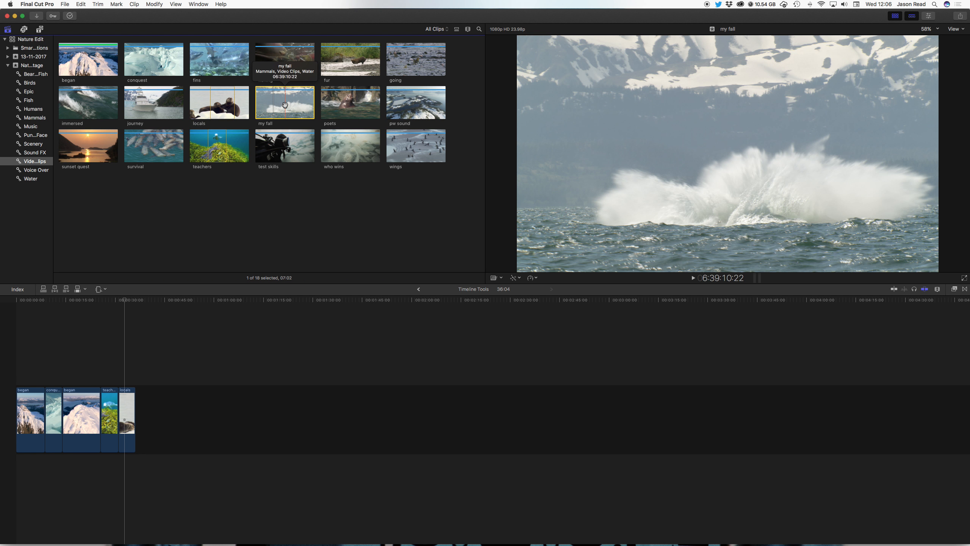
{"action": "key", "text": "i"}
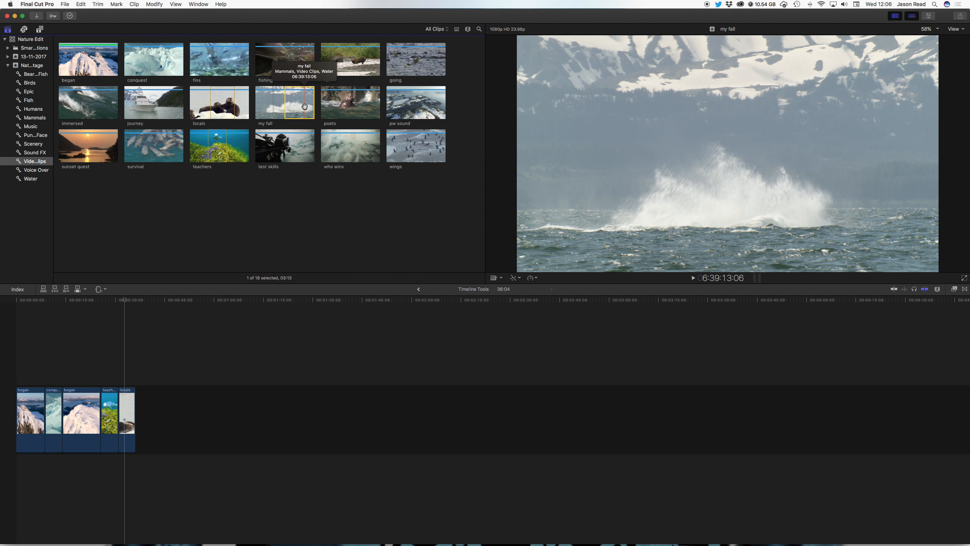
{"action": "key", "text": "o"}
{"action": "key", "text": "e"}
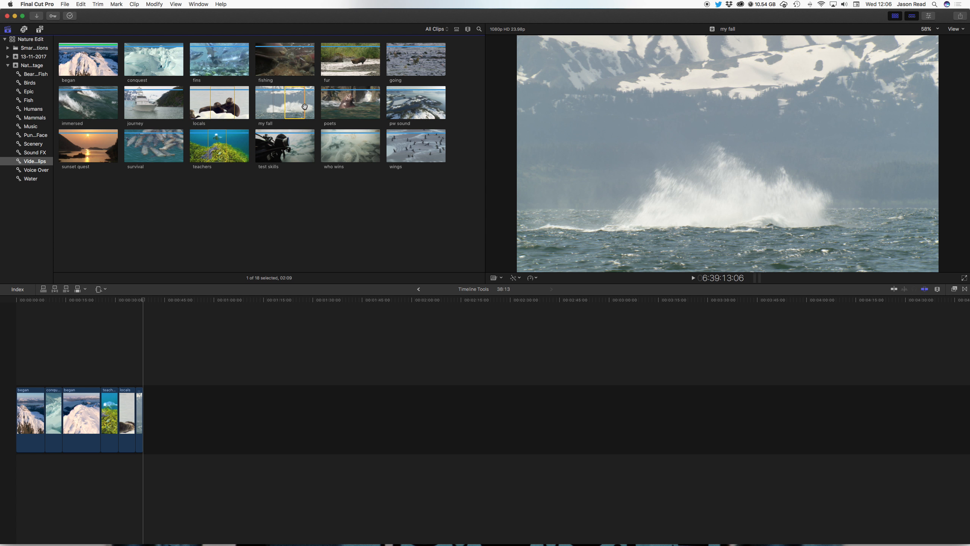
Adjust the timeline zoom to fit all six clips at a larger scale and place the playhead at 7:15.
{"action": "left_click", "coordinate": [937, 289]}
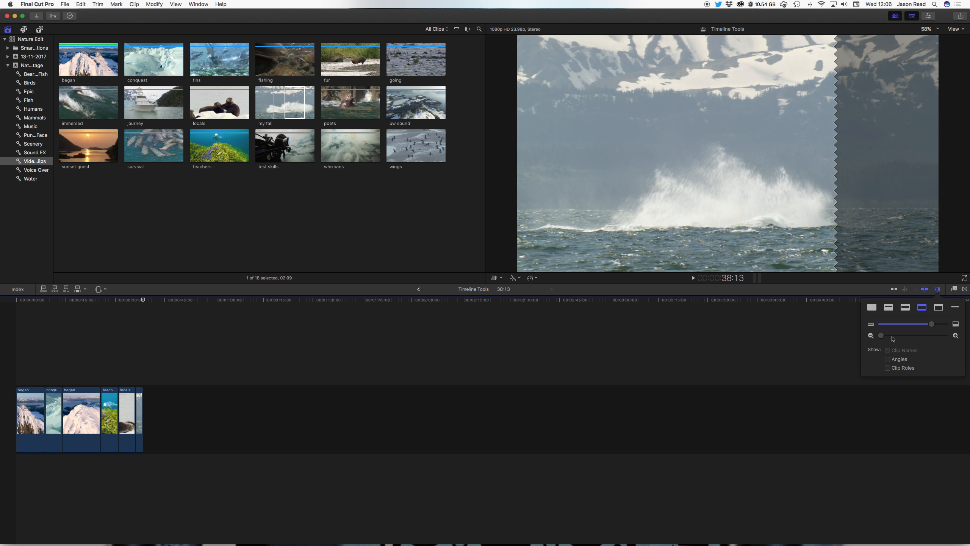
{"action": "left_click_drag", "start_coordinate": [885, 338], "coordinate": [937, 337]}
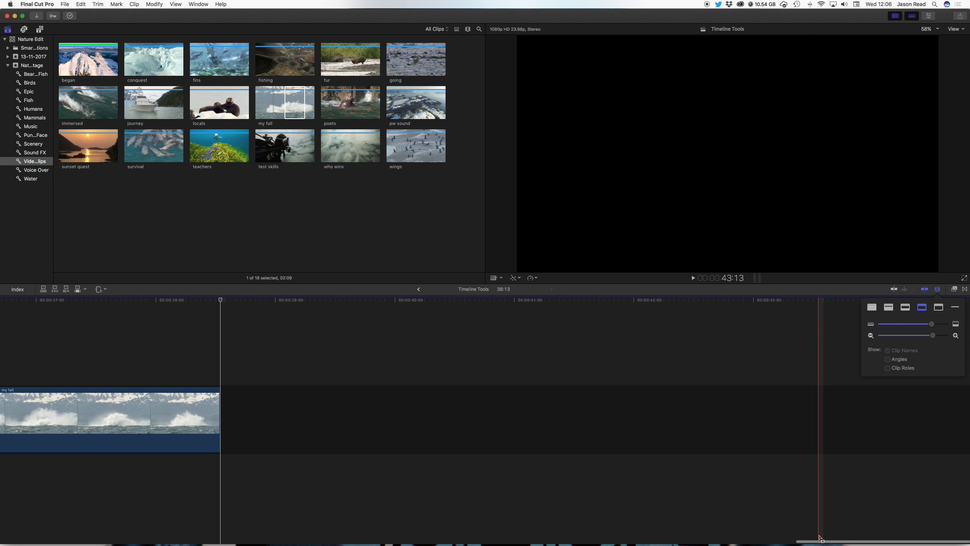
{"action": "left_click_drag", "start_coordinate": [811, 534], "coordinate": [1, 469]}
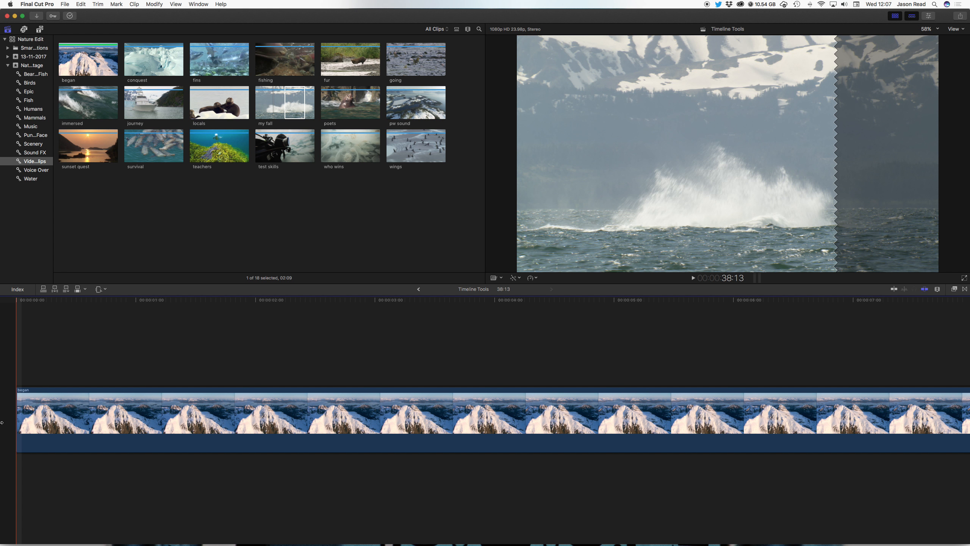
{"action": "key", "text": "super+minus"}
{"action": "key", "text": "super+minus"}
{"action": "key", "text": "super+minus"}
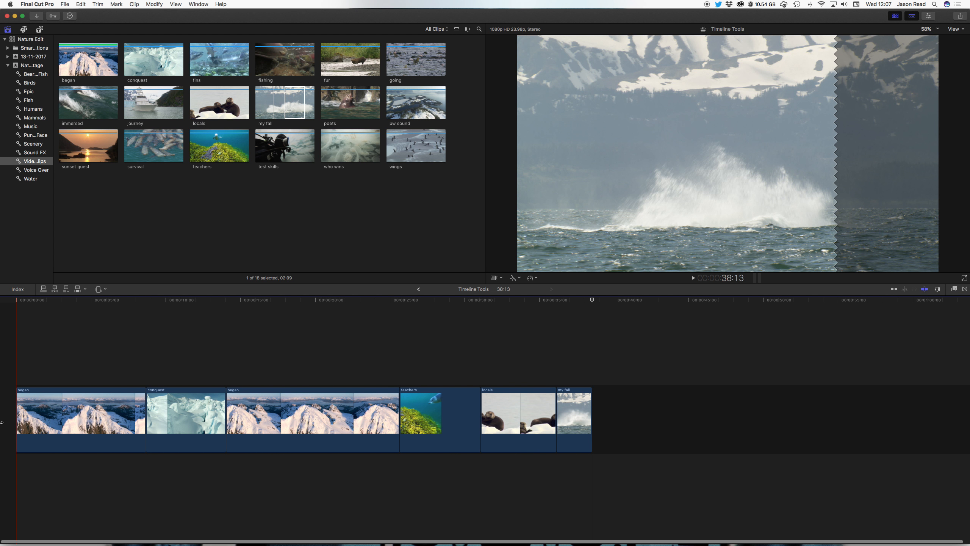
{"action": "left_click", "coordinate": [137, 304]}
{"action": "left_click_drag", "start_coordinate": [138, 304], "coordinate": [131, 327]}
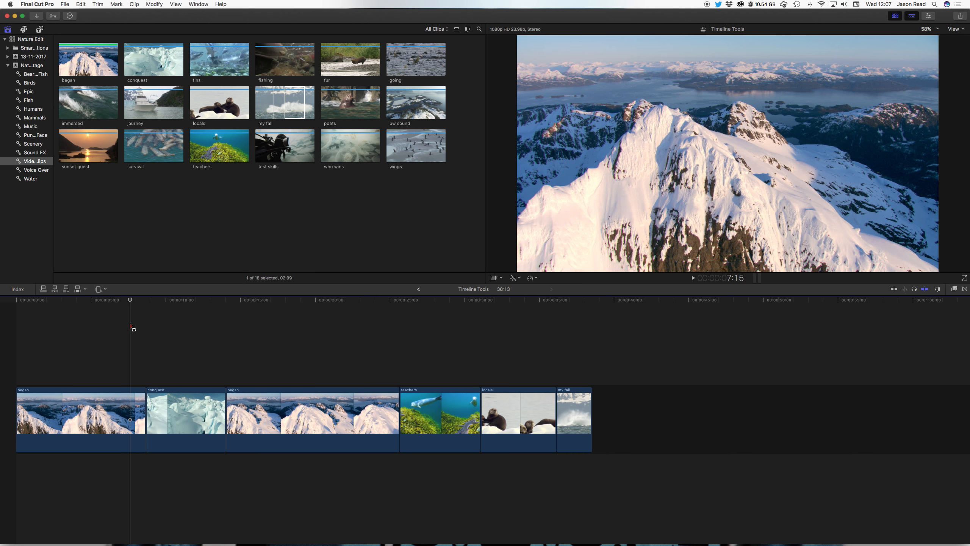
Place the playhead at 23:05 and switch to the Select tool.
{"action": "key", "text": "super+equal"}
{"action": "key", "text": "super+minus"}
{"action": "left_click_drag", "start_coordinate": [179, 299], "coordinate": [363, 311]}
{"action": "left_click", "coordinate": [104, 289]}
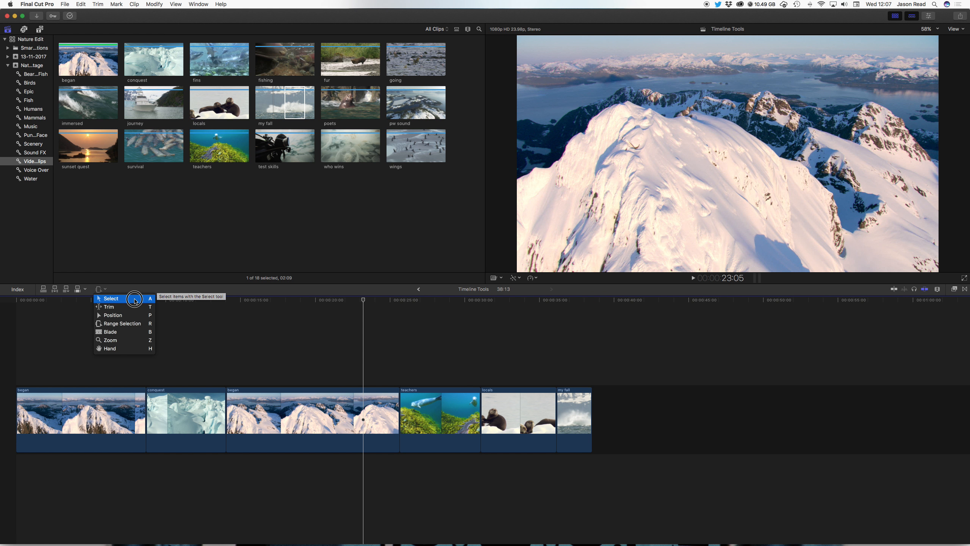
{"action": "left_click", "coordinate": [134, 300]}
Move the teachers clip to the end of the timeline after my fall and delete the gap left by the move.
{"action": "left_click", "coordinate": [426, 411]}
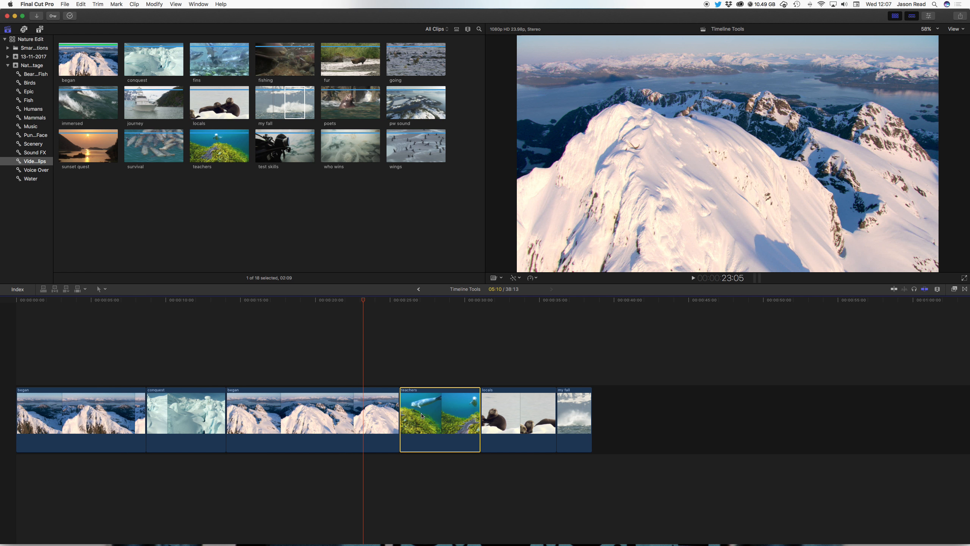
{"action": "left_click_drag", "start_coordinate": [422, 414], "coordinate": [552, 353]}
{"action": "left_click", "coordinate": [558, 426]}
{"action": "key", "text": "BackSpace"}
{"action": "left_click", "coordinate": [559, 416]}
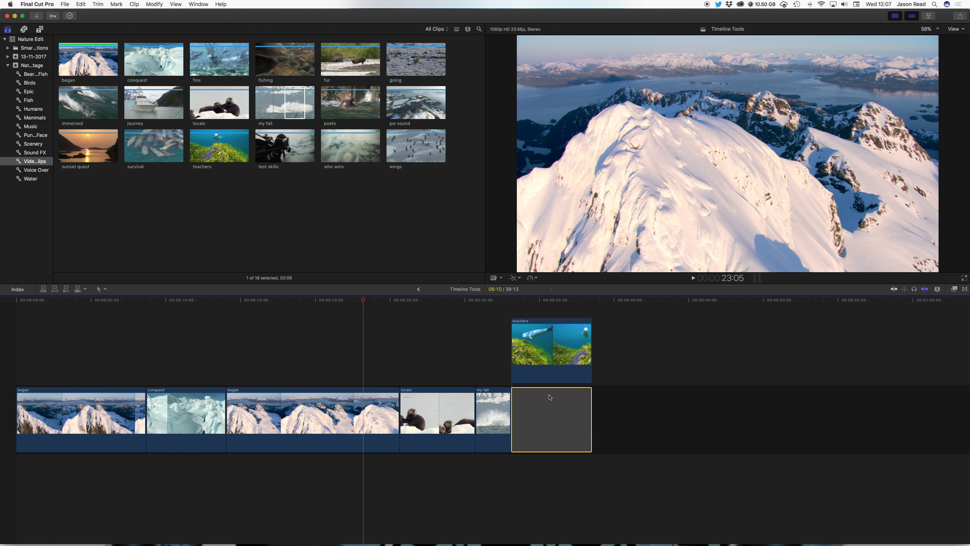
{"action": "key", "text": "BackSpace"}
{"action": "key", "text": "super+z"}
{"action": "key", "text": "super+z"}
{"action": "left_click", "coordinate": [601, 417]}
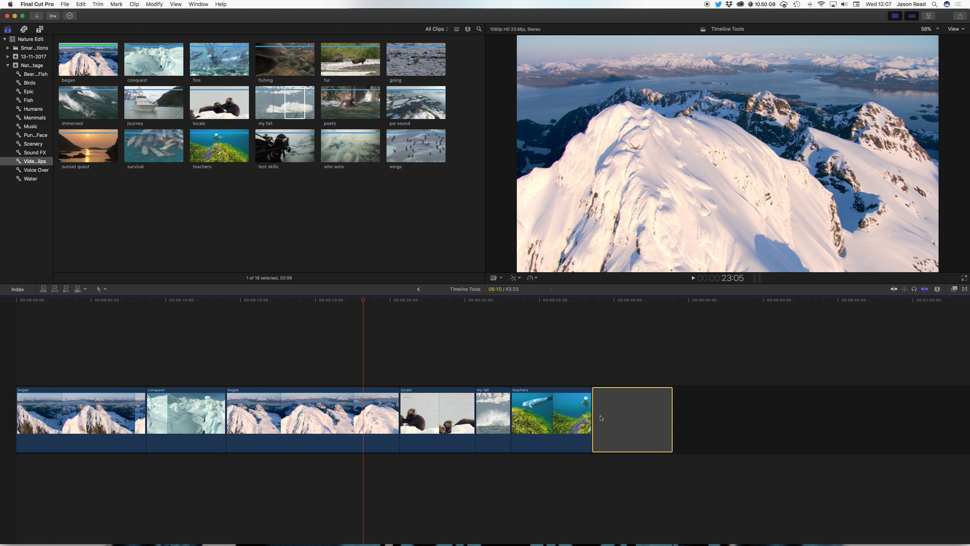
{"action": "key", "text": "BackSpace"}
Move the locals clip to the end of the timeline after teachers and extend the end of the teachers clip.
{"action": "left_click_drag", "start_coordinate": [450, 412], "coordinate": [557, 420]}
{"action": "mouse_move", "coordinate": [418, 414]}
{"action": "left_mouse_down"}
{"action": "mouse_move", "coordinate": [531, 407]}
{"action": "mouse_move", "coordinate": [297, 407]}
{"action": "mouse_move", "coordinate": [446, 407]}
{"action": "mouse_move", "coordinate": [417, 410]}
{"action": "left_mouse_up"}
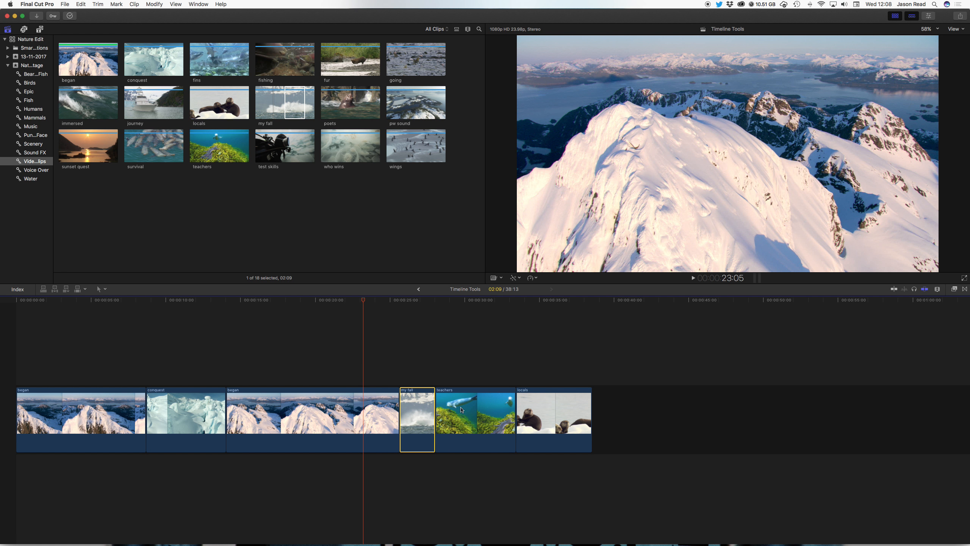
{"action": "mouse_move", "coordinate": [513, 414]}
{"action": "left_mouse_down"}
{"action": "mouse_move", "coordinate": [487, 415]}
{"action": "mouse_move", "coordinate": [559, 417]}
{"action": "mouse_move", "coordinate": [508, 416]}
{"action": "mouse_move", "coordinate": [541, 417]}
{"action": "mouse_move", "coordinate": [527, 417]}
{"action": "left_mouse_up"}
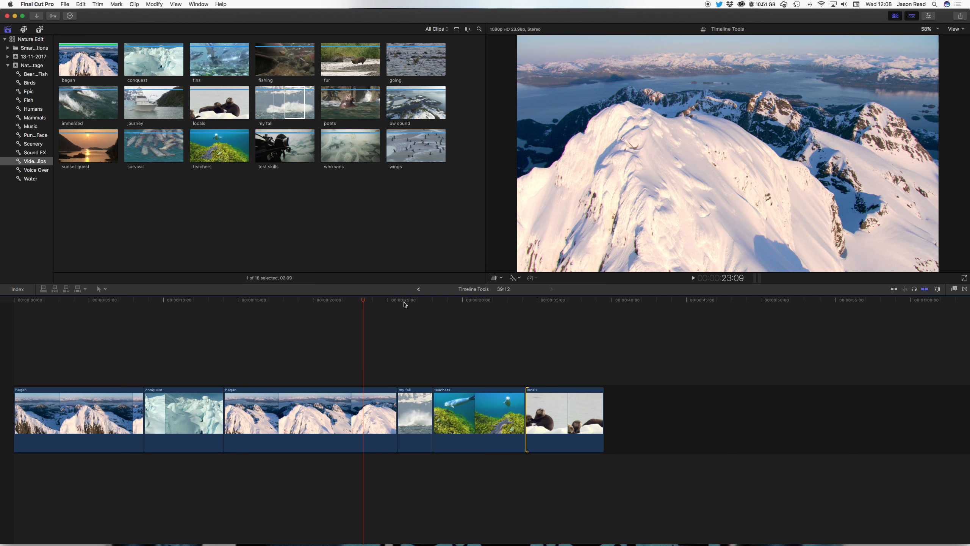
Move the my fall clip to the end of the timeline and shorten the ends of the teachers and locals clips slightly.
{"action": "left_click_drag", "start_coordinate": [412, 407], "coordinate": [586, 405]}
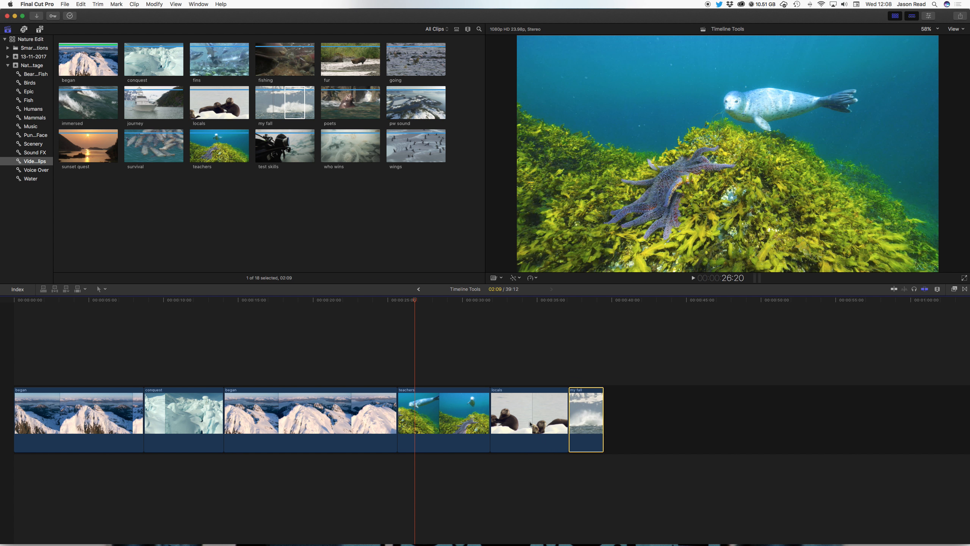
{"action": "left_click", "coordinate": [485, 425]}
{"action": "mouse_move", "coordinate": [486, 423]}
{"action": "left_mouse_down"}
{"action": "mouse_move", "coordinate": [526, 421]}
{"action": "mouse_move", "coordinate": [481, 420]}
{"action": "left_mouse_up"}
{"action": "mouse_move", "coordinate": [558, 415]}
{"action": "left_mouse_down"}
{"action": "mouse_move", "coordinate": [539, 422]}
{"action": "mouse_move", "coordinate": [572, 420]}
{"action": "mouse_move", "coordinate": [555, 419]}
{"action": "left_mouse_up"}
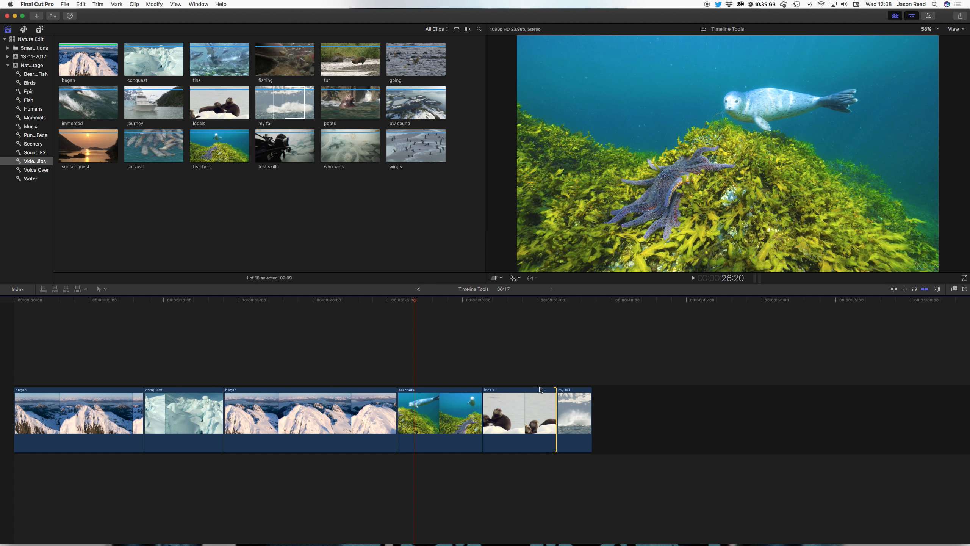
Move the teachers clip between locals and my fall, and play the timeline from just before locals, stopping at 25:15.
{"action": "mouse_move", "coordinate": [497, 302]}
{"action": "left_mouse_down"}
{"action": "mouse_move", "coordinate": [514, 300]}
{"action": "mouse_move", "coordinate": [504, 301]}
{"action": "left_mouse_up"}
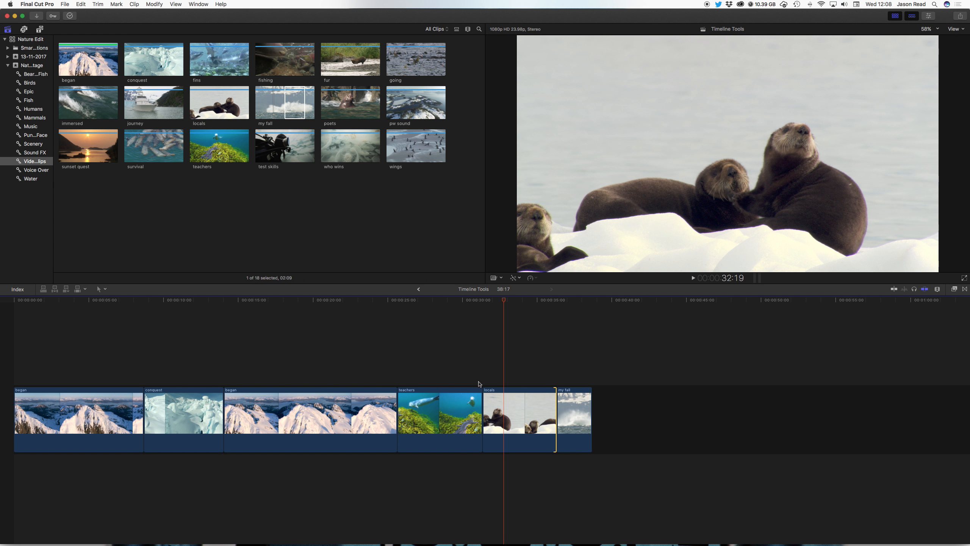
{"action": "left_click", "coordinate": [444, 303]}
{"action": "left_click", "coordinate": [451, 400]}
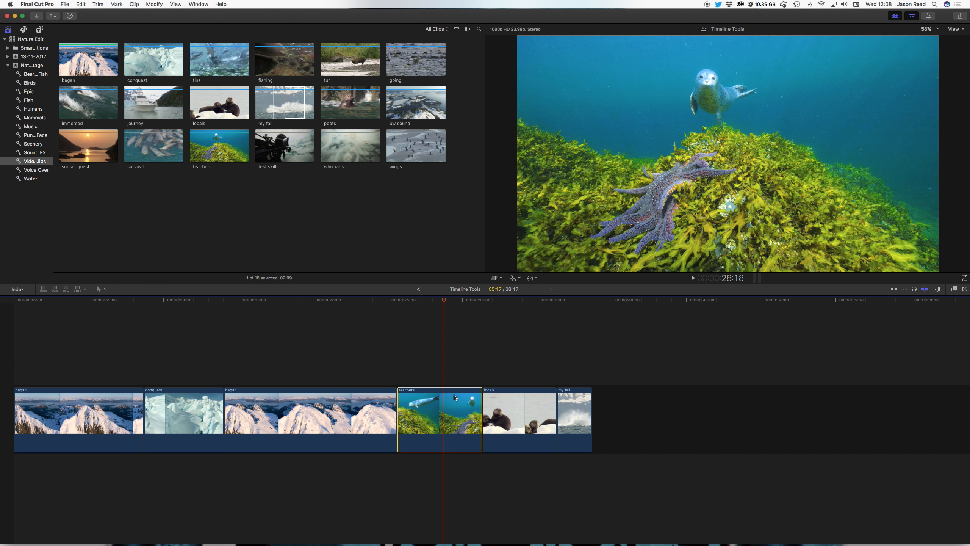
{"action": "left_click_drag", "start_coordinate": [455, 397], "coordinate": [483, 408]}
{"action": "left_click", "coordinate": [434, 406]}
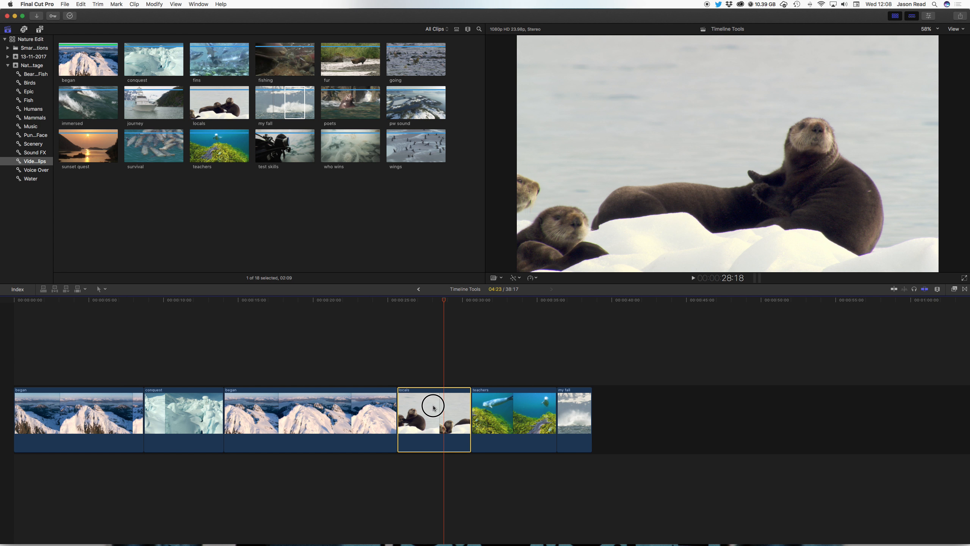
{"action": "left_click", "coordinate": [398, 305]}
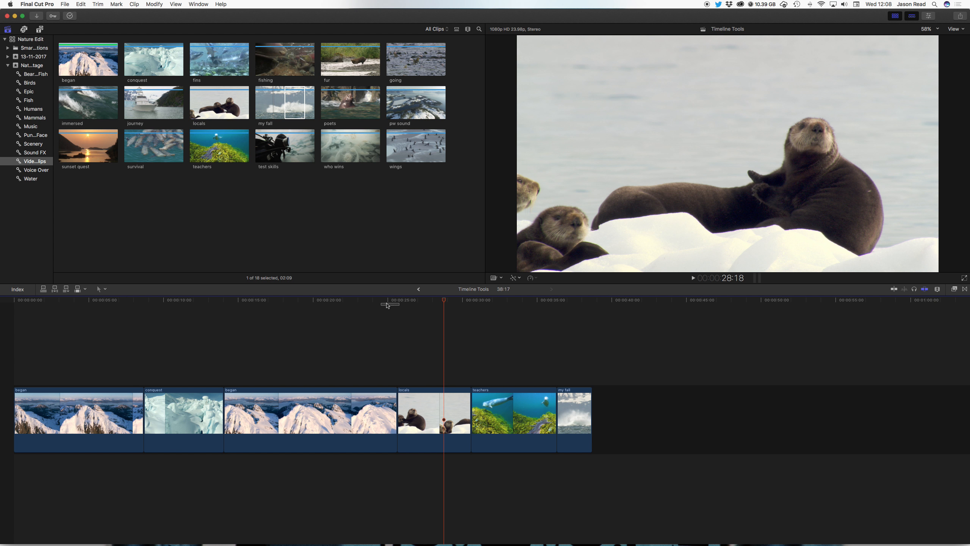
{"action": "left_click", "coordinate": [383, 302]}
{"action": "scroll", "coordinate": [384, 308], "scroll_direction": "right", "scroll_amount": 1}
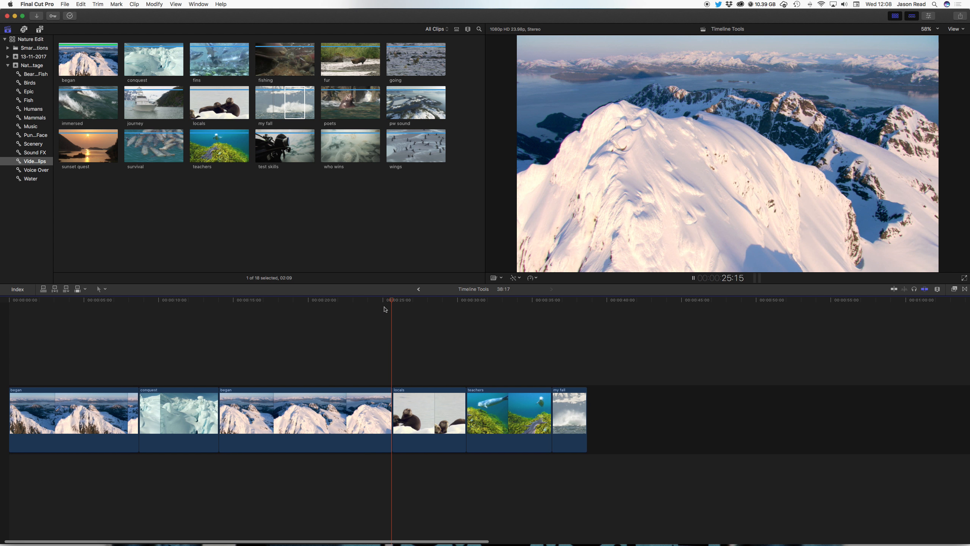
{"action": "scroll", "coordinate": [329, 322], "scroll_direction": "left", "scroll_amount": 2}
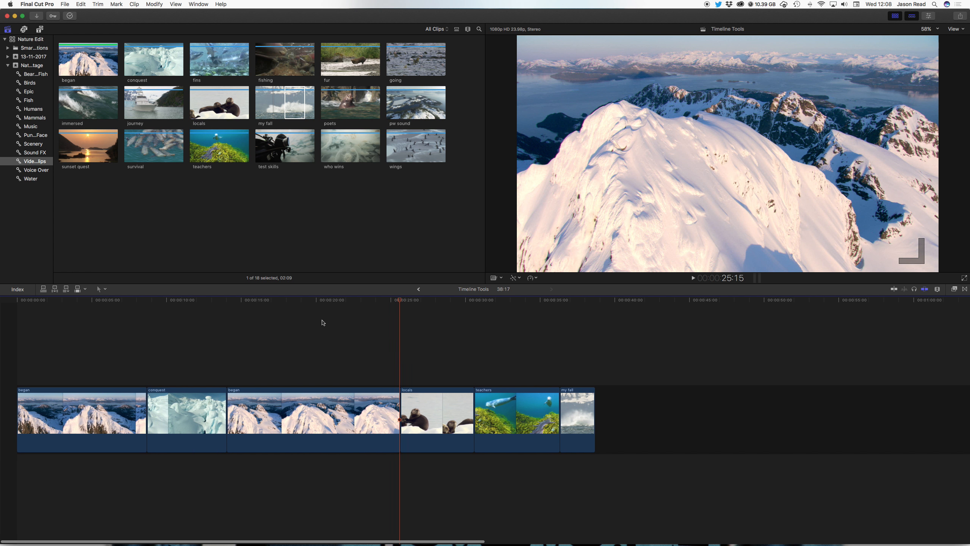
With the Position tool, move my fall over the join between locals and teachers, overwriting both, and play back from 29:05.
{"action": "left_click", "coordinate": [101, 288]}
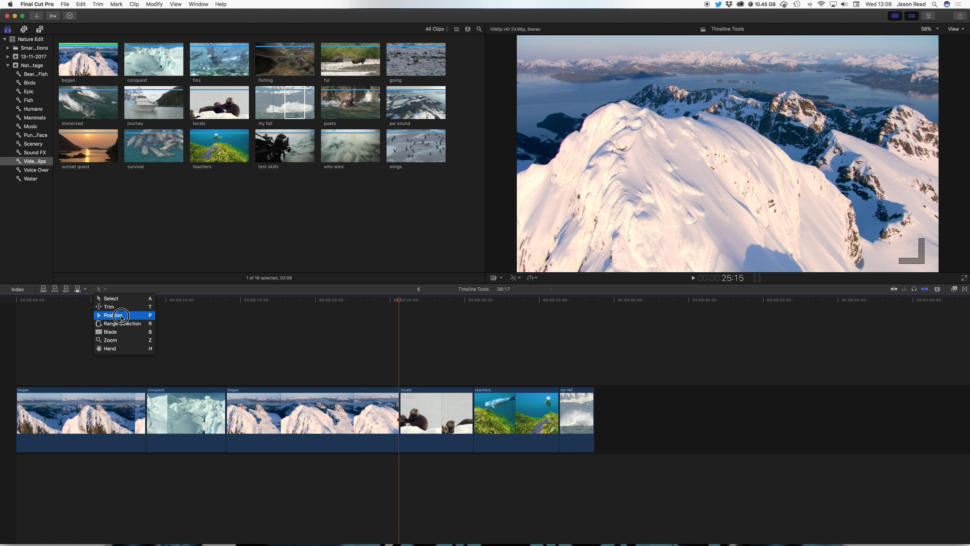
{"action": "left_click", "coordinate": [141, 319]}
{"action": "left_click", "coordinate": [501, 411]}
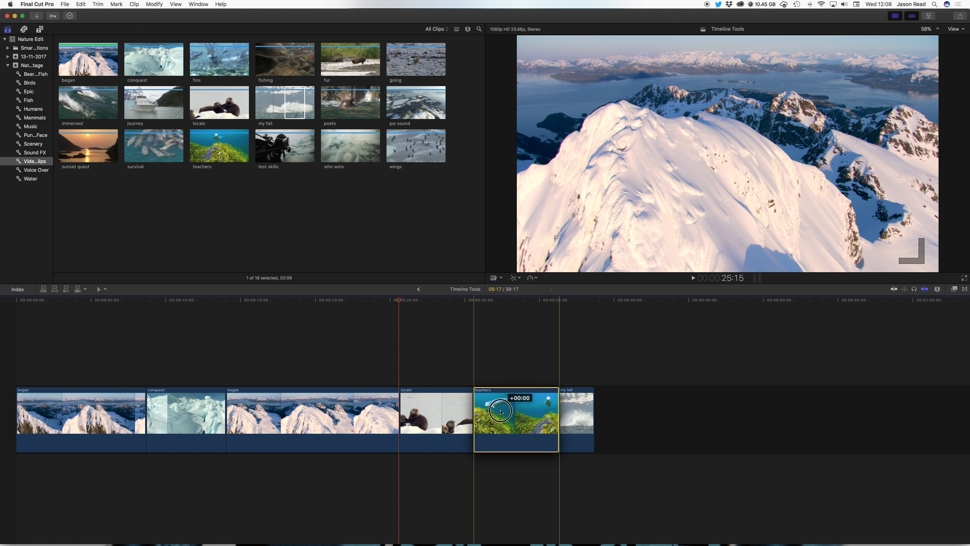
{"action": "left_click", "coordinate": [581, 413]}
{"action": "left_click_drag", "start_coordinate": [581, 412], "coordinate": [482, 414]}
{"action": "left_click", "coordinate": [482, 359]}
{"action": "left_click", "coordinate": [453, 309]}
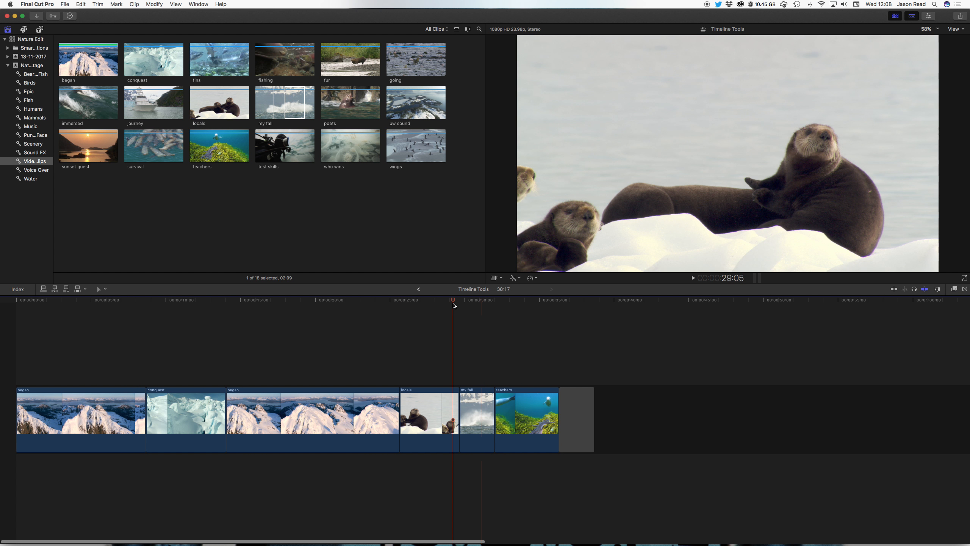
{"action": "key", "text": "space"}
{"action": "key", "text": "space"}
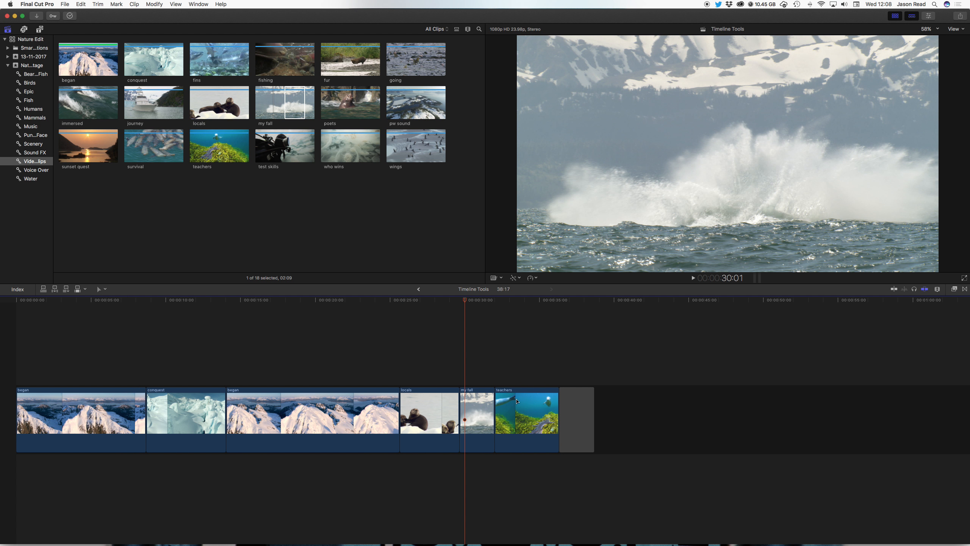
Reposition the teachers clip to end at 1:00:22, leaving a gap after my fall, and place the playhead at 39:02.
{"action": "left_click", "coordinate": [529, 405]}
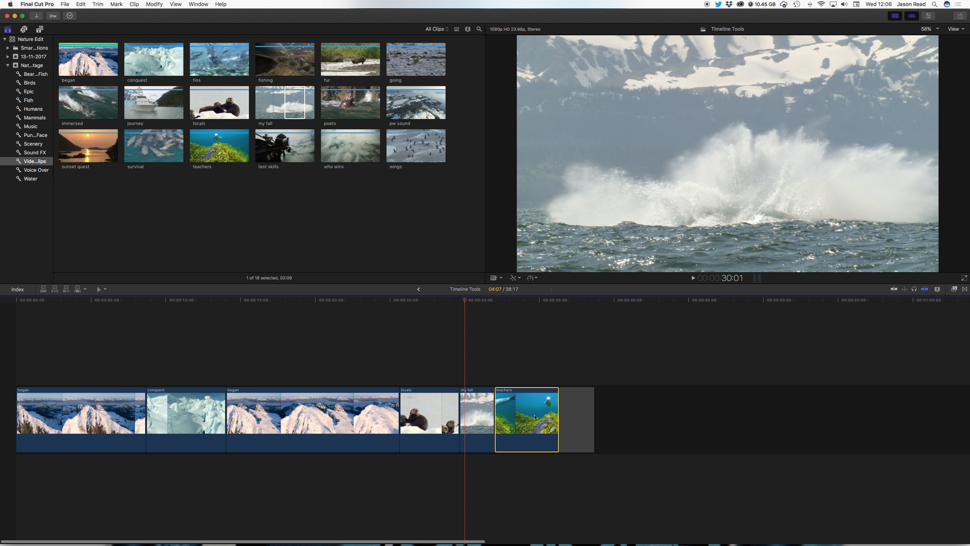
{"action": "left_click_drag", "start_coordinate": [531, 418], "coordinate": [899, 415]}
{"action": "left_click", "coordinate": [530, 309]}
{"action": "left_click_drag", "start_coordinate": [614, 304], "coordinate": [600, 318]}
Delete the gap between my fall and teachers and play the timeline from the locals clip into my fall.
{"action": "left_click", "coordinate": [641, 420]}
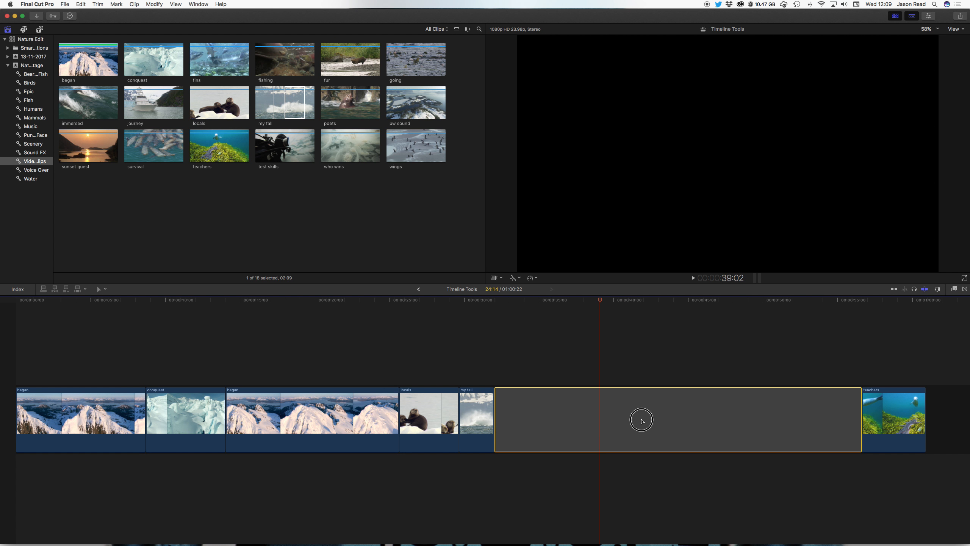
{"action": "left_click", "coordinate": [690, 315]}
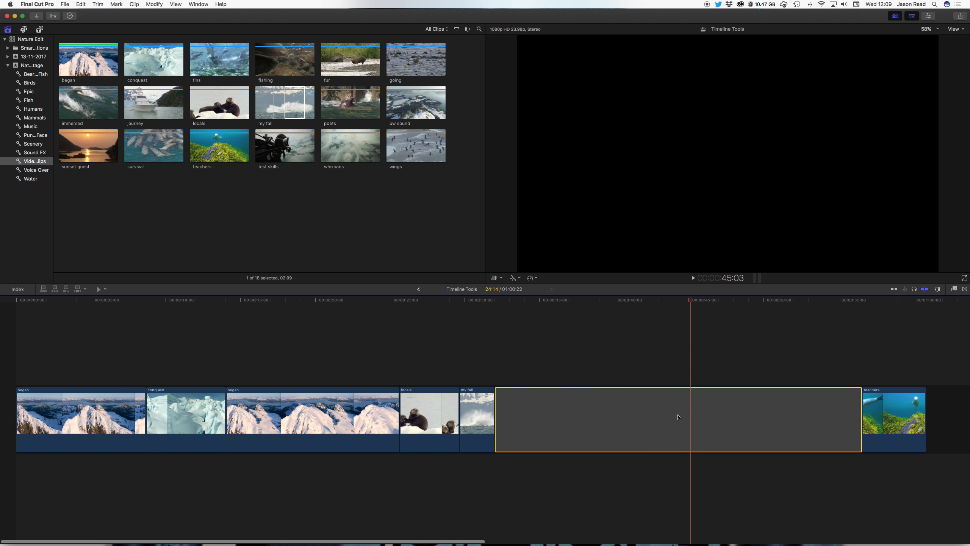
{"action": "left_click", "coordinate": [609, 305]}
{"action": "left_click_drag", "start_coordinate": [614, 299], "coordinate": [558, 303]}
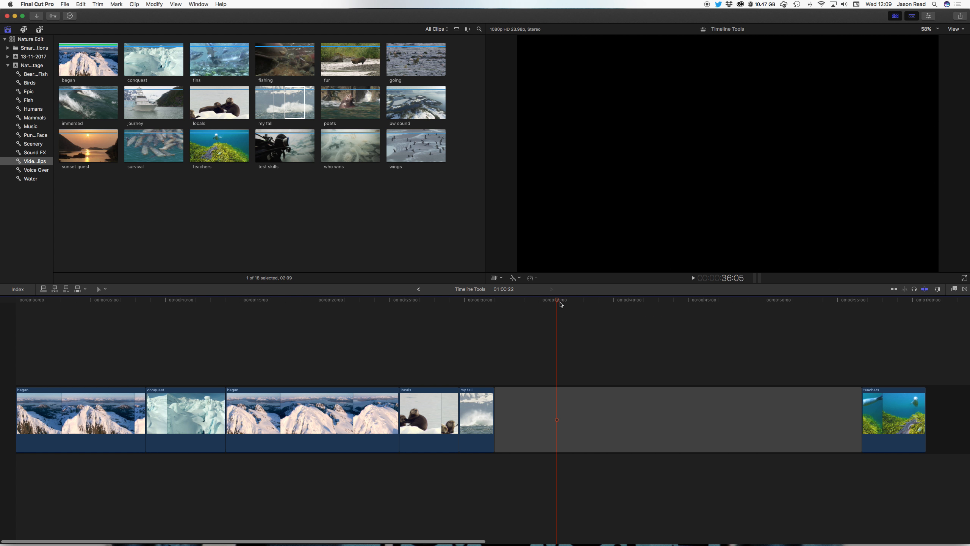
{"action": "left_click", "coordinate": [716, 398]}
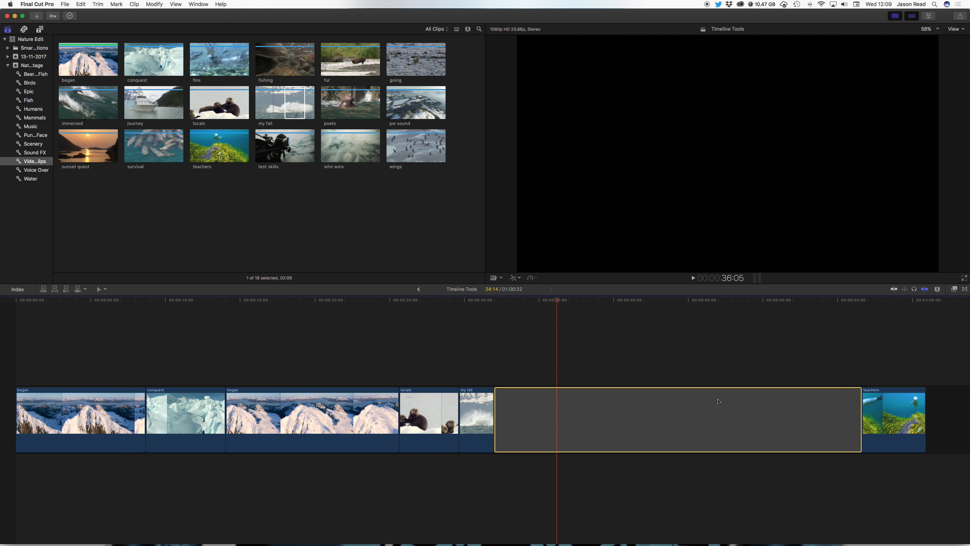
{"action": "key", "text": "BackSpace"}
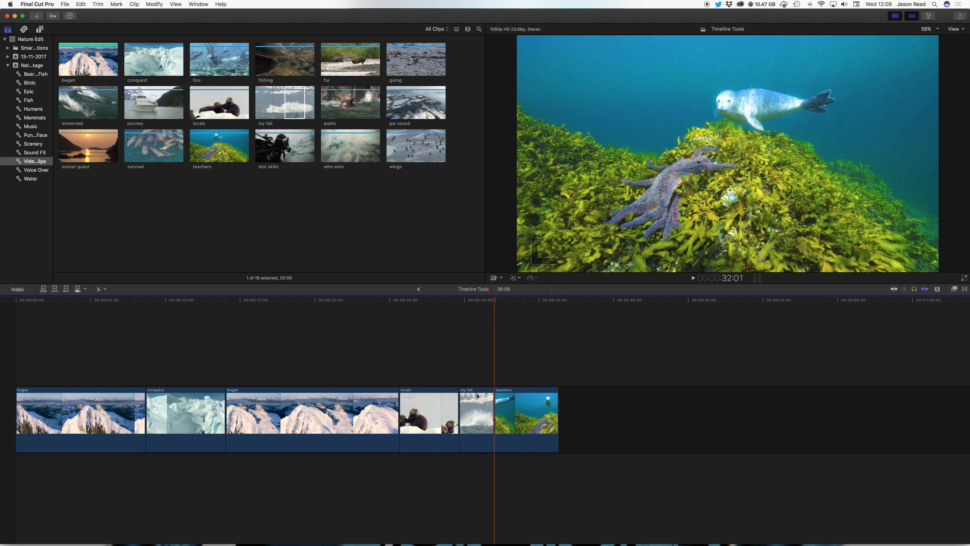
{"action": "left_click", "coordinate": [446, 302]}
{"action": "key", "text": "space"}
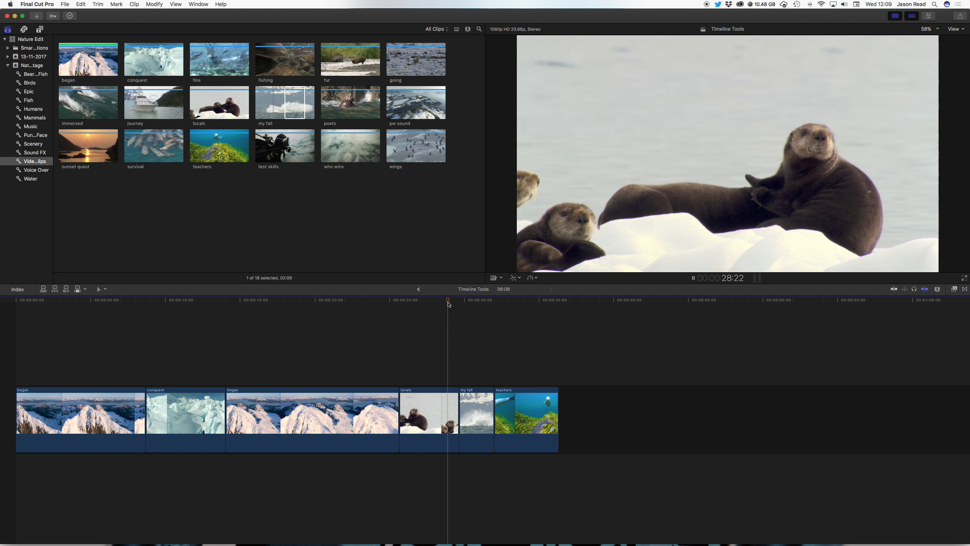
{"action": "key", "text": "space"}
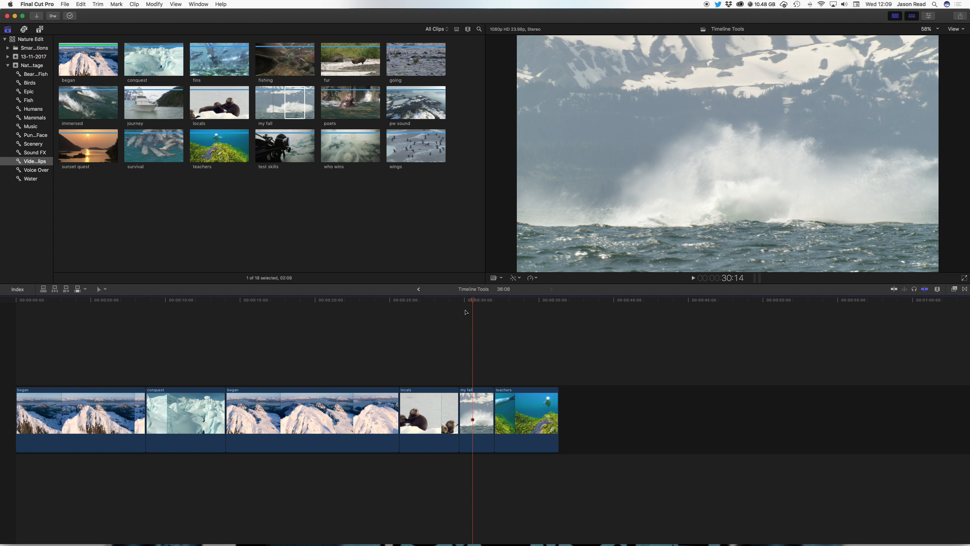
Switch to the Trim tool and place the playhead at 30:23 within the my fall clip.
{"action": "left_click", "coordinate": [106, 289]}
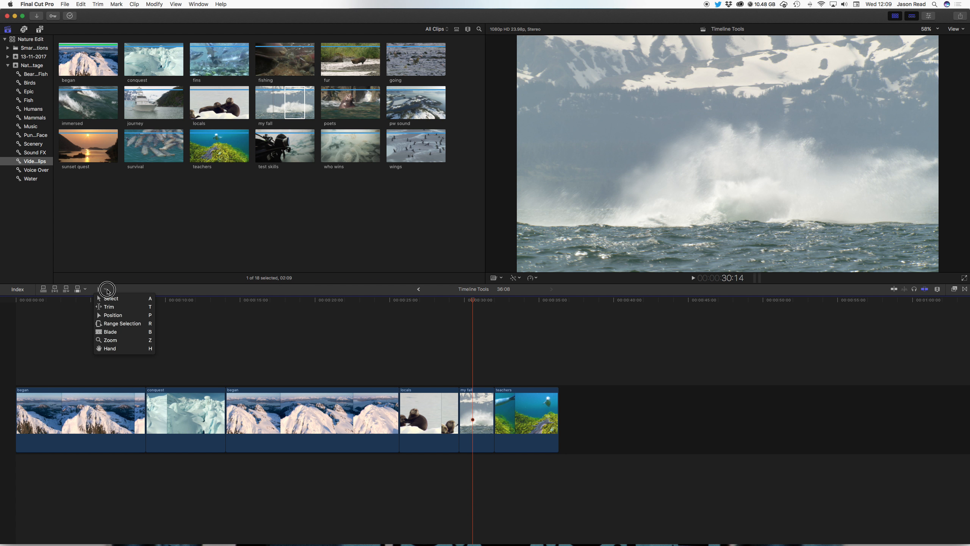
{"action": "left_click", "coordinate": [134, 311]}
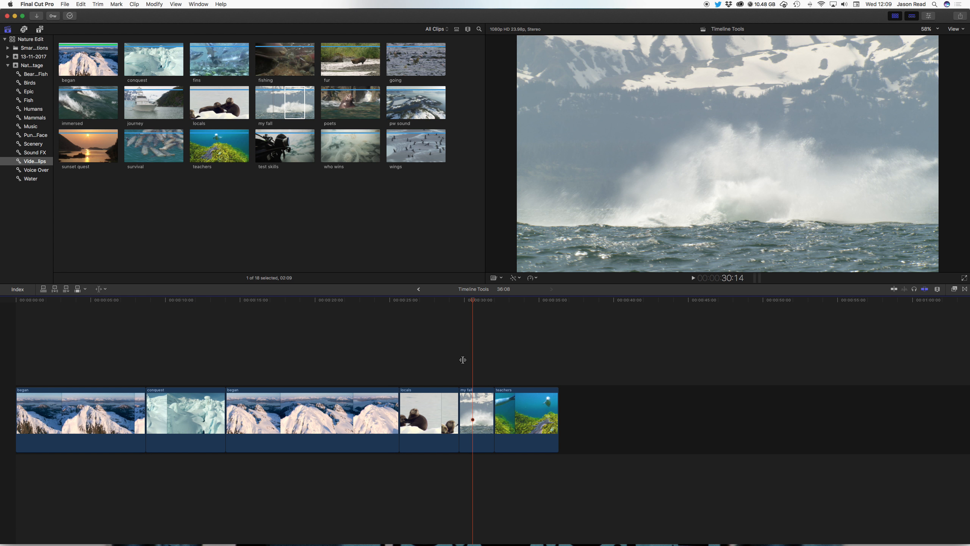
{"action": "left_click_drag", "start_coordinate": [473, 301], "coordinate": [478, 305]}
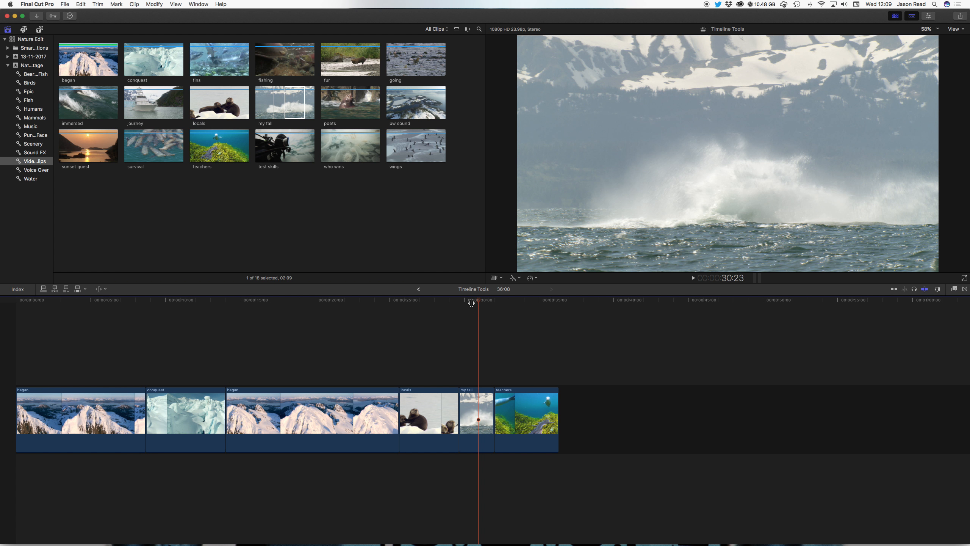
Select both sides of the cut between the my fall and teachers clips.
{"action": "left_click", "coordinate": [498, 411]}
{"action": "left_click", "coordinate": [493, 411]}
{"action": "left_click", "coordinate": [495, 411]}
{"action": "left_click", "coordinate": [494, 411]}
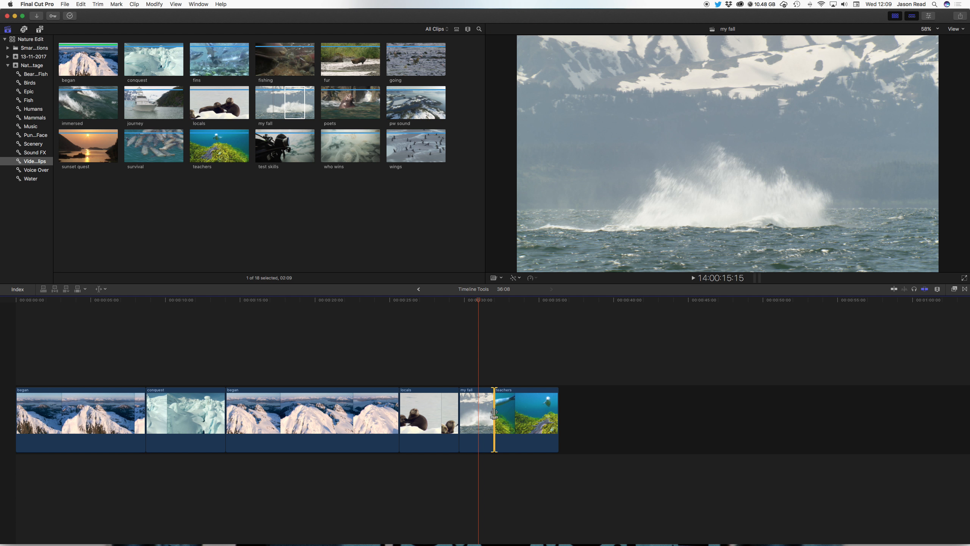
{"action": "left_click", "coordinate": [495, 411]}
{"action": "key", "text": "comma"}
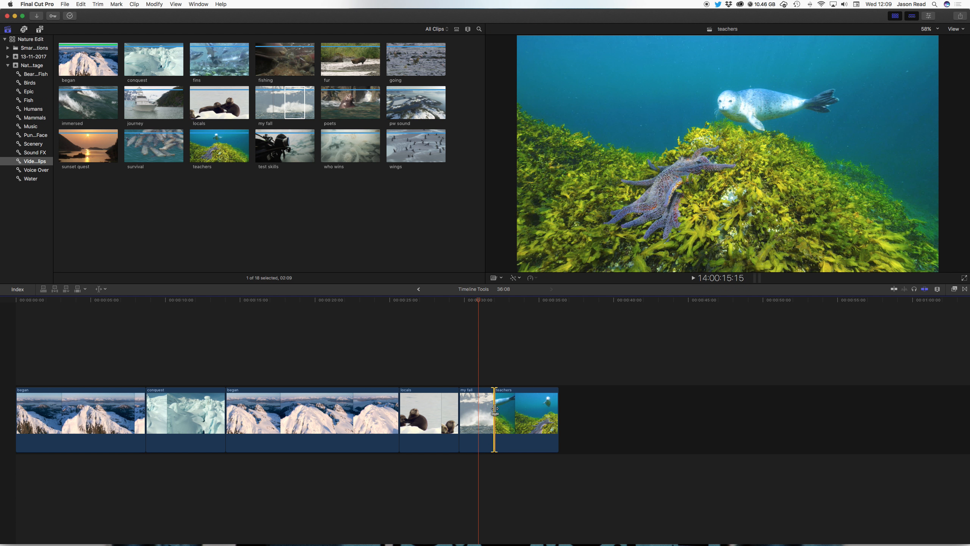
Roll the cut between my fall and teachers to a later point, lengthening my fall, and place the playhead at 31:02.
{"action": "left_click", "coordinate": [493, 408]}
{"action": "left_click", "coordinate": [495, 408]}
{"action": "left_click", "coordinate": [492, 407]}
{"action": "left_click", "coordinate": [495, 407]}
{"action": "mouse_move", "coordinate": [494, 408]}
{"action": "left_mouse_down"}
{"action": "mouse_move", "coordinate": [519, 412]}
{"action": "mouse_move", "coordinate": [492, 413]}
{"action": "mouse_move", "coordinate": [502, 415]}
{"action": "left_mouse_up"}
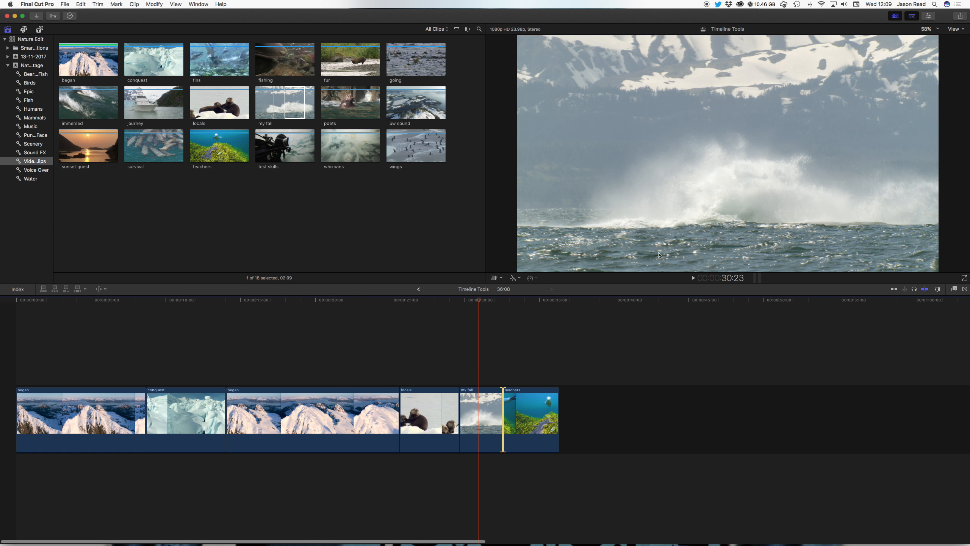
{"action": "mouse_move", "coordinate": [503, 415]}
{"action": "left_mouse_down"}
{"action": "mouse_move", "coordinate": [495, 417]}
{"action": "mouse_move", "coordinate": [507, 415]}
{"action": "left_mouse_up"}
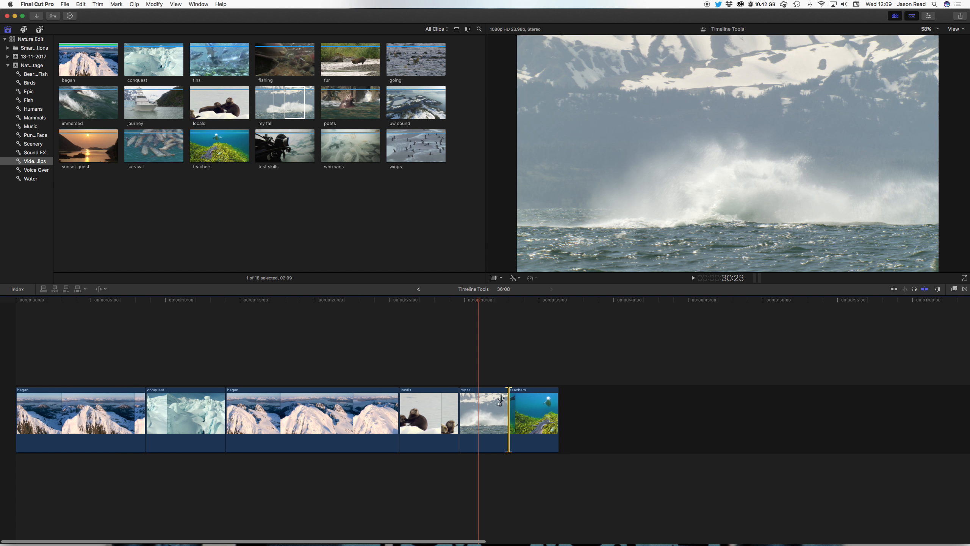
{"action": "left_click_drag", "start_coordinate": [478, 300], "coordinate": [484, 302]}
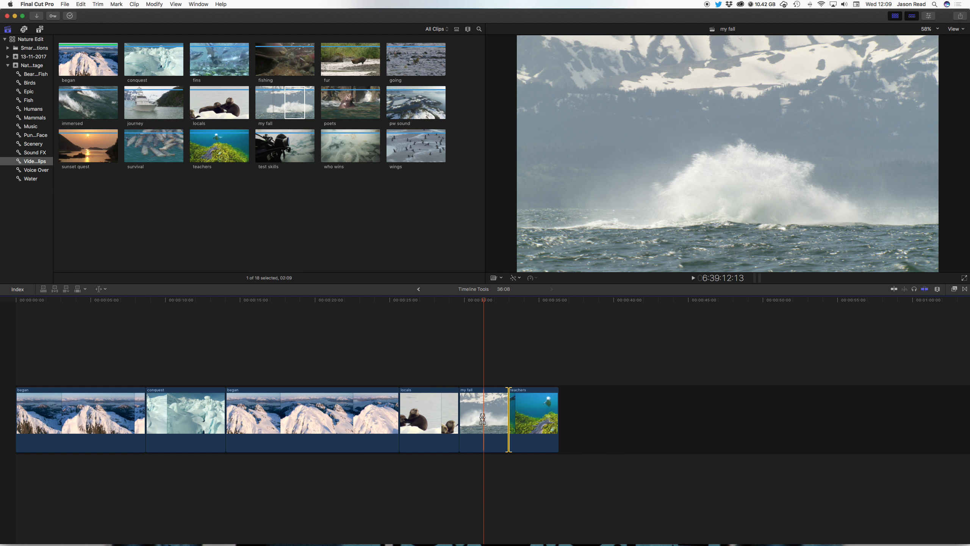
{"action": "left_click_drag", "start_coordinate": [478, 303], "coordinate": [482, 304]}
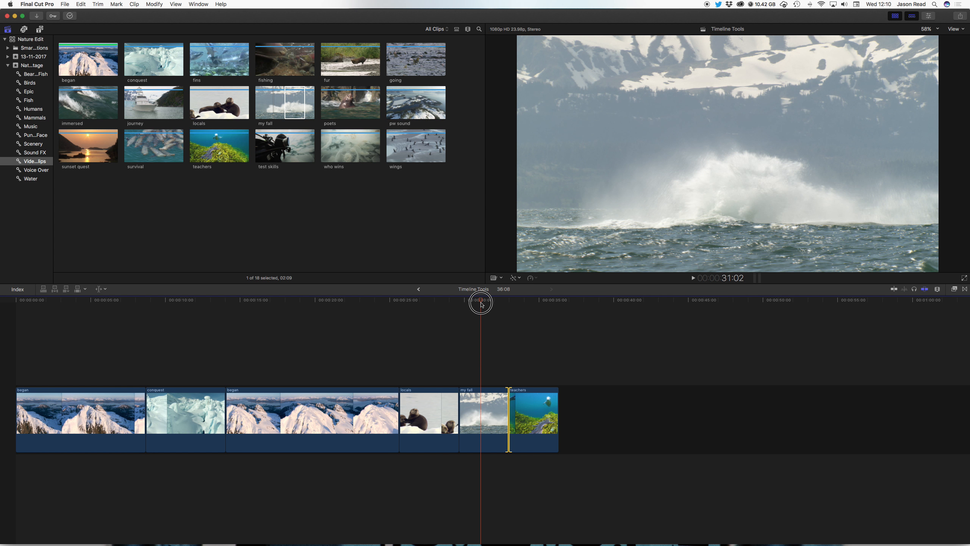
Slip the footage inside the my fall clip by +02:23, keeping the clip's place and length in the timeline.
{"action": "left_click_drag", "start_coordinate": [484, 406], "coordinate": [498, 411]}
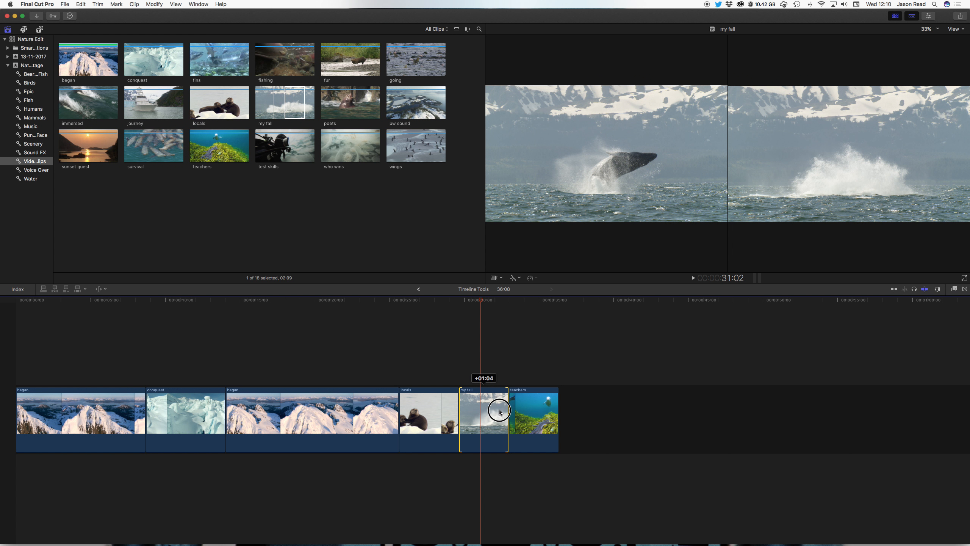
{"action": "left_click_drag", "start_coordinate": [500, 411], "coordinate": [527, 415]}
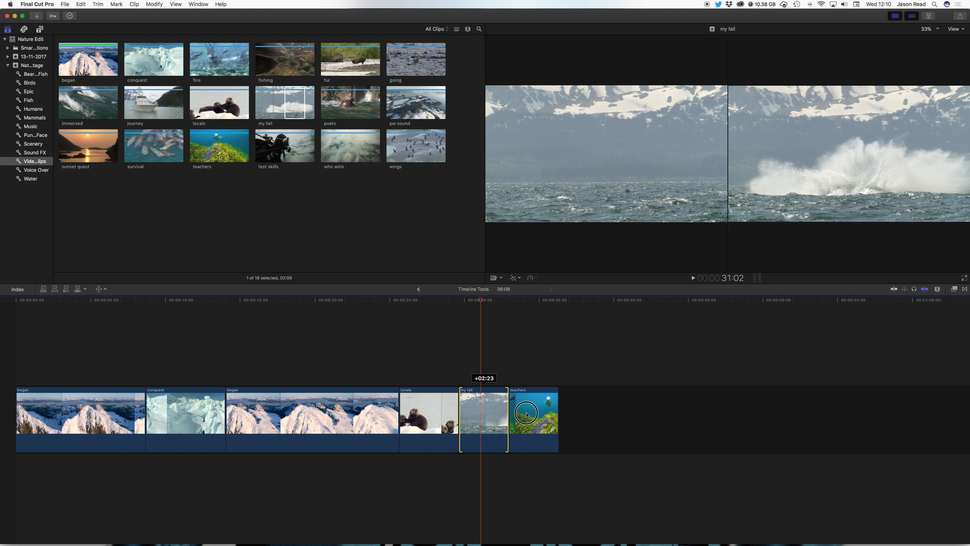
{"action": "left_click_drag", "start_coordinate": [527, 414], "coordinate": [527, 416]}
Play the timeline from the end of the locals clip through my fall into teachers, and place the playhead at 31:11.
{"action": "left_click", "coordinate": [458, 300]}
{"action": "key", "text": "space"}
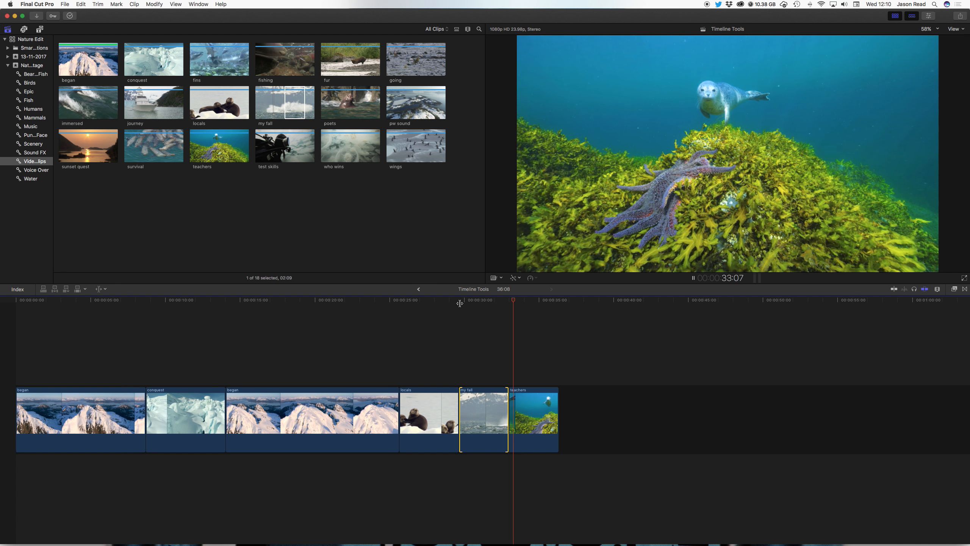
{"action": "key", "text": "space"}
{"action": "left_click", "coordinate": [486, 301]}
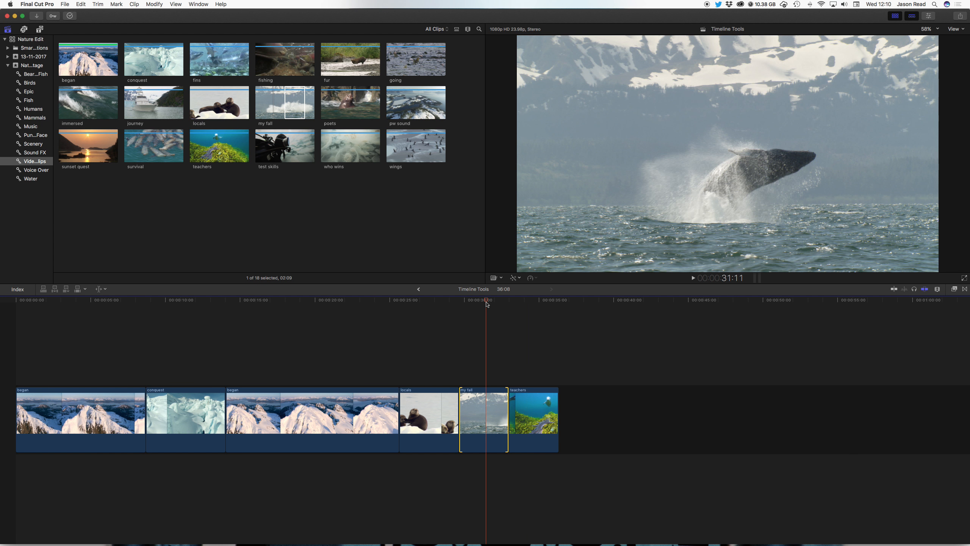
Mark a 03:13 range in the second began clip with the Range Selection tool, delete it and undo the deletion.
{"action": "left_click", "coordinate": [104, 289]}
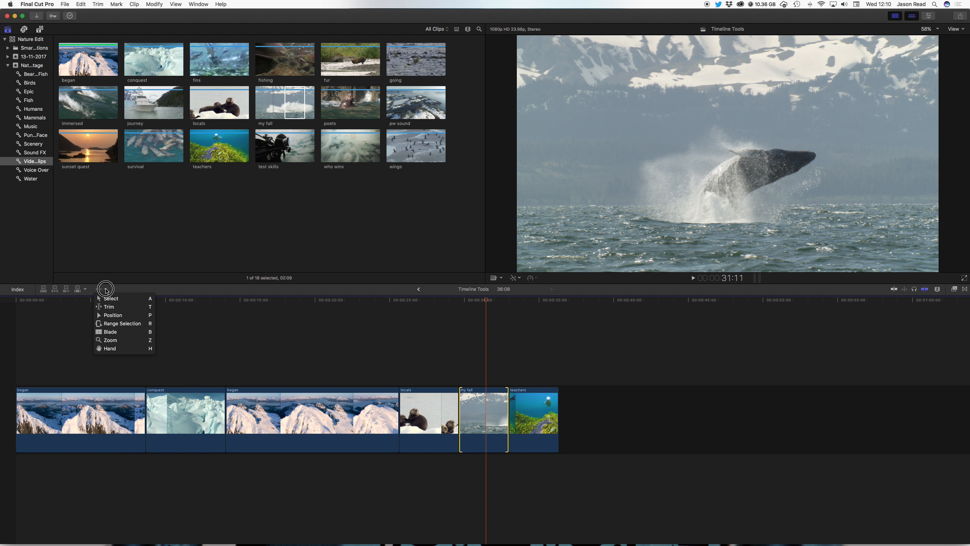
{"action": "left_click", "coordinate": [145, 323]}
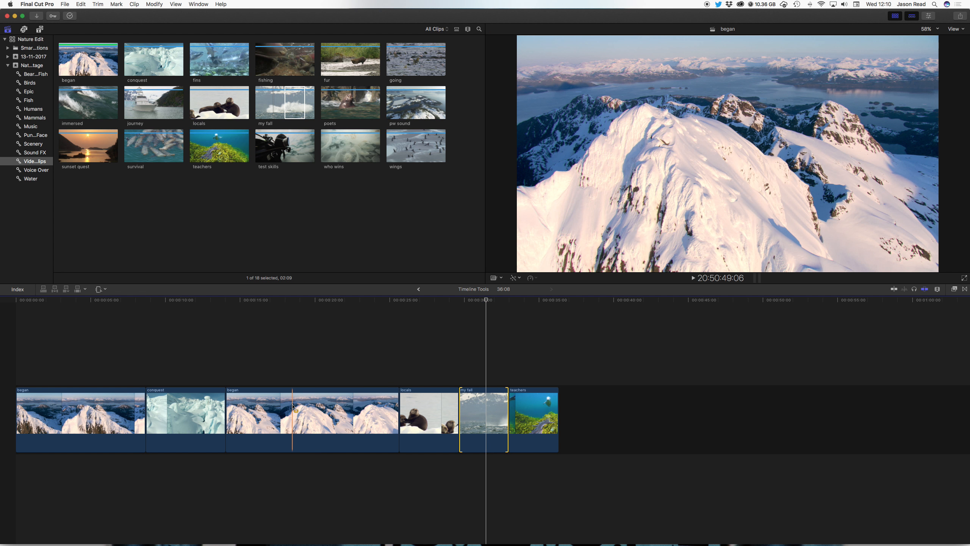
{"action": "left_click_drag", "start_coordinate": [293, 408], "coordinate": [345, 412]}
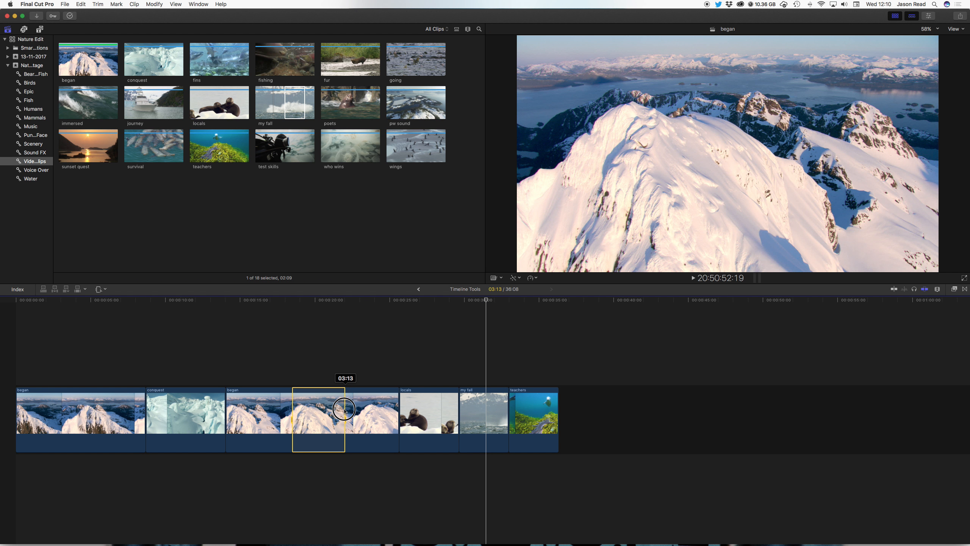
{"action": "key", "text": "Delete"}
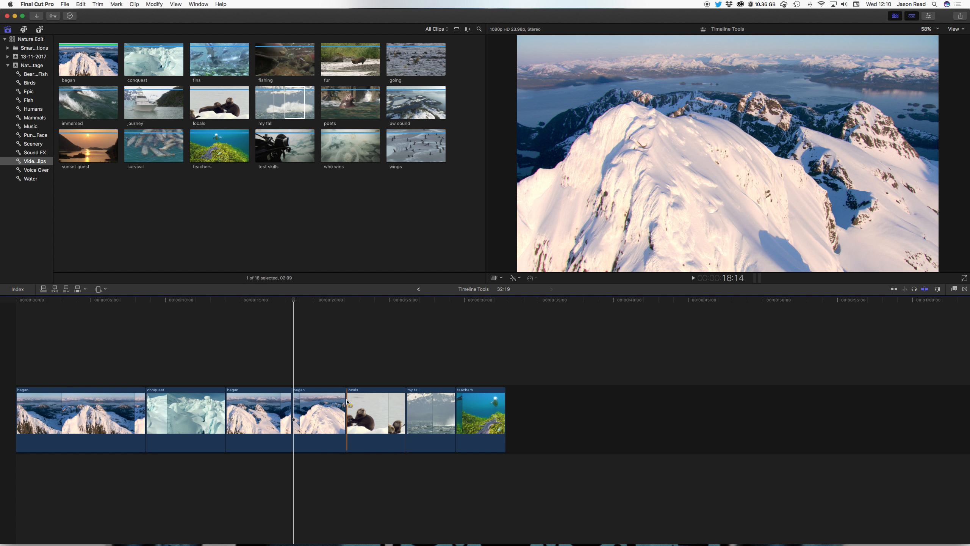
{"action": "key", "text": "super+z"}
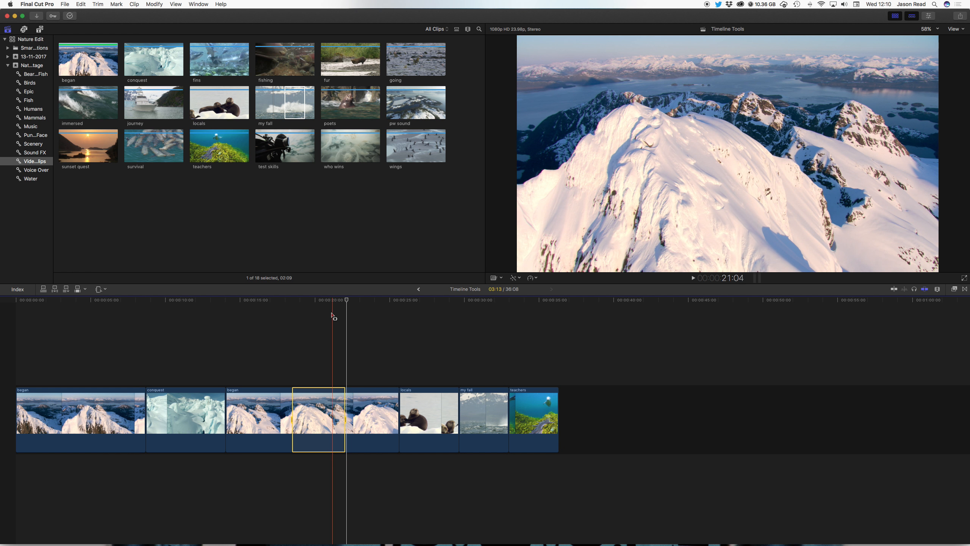
{"action": "left_click", "coordinate": [318, 302]}
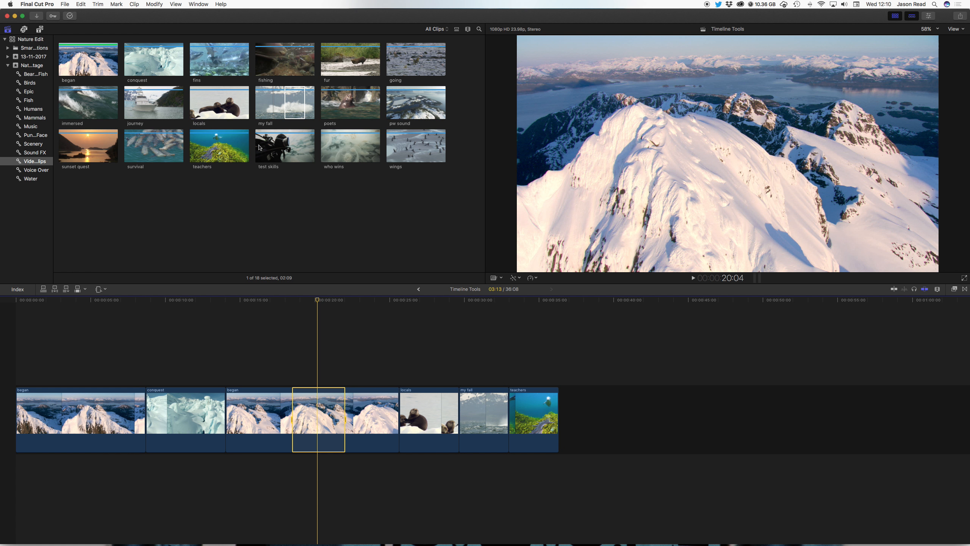
Overwrite the marked range in the second began clip with a 03:18 selection of fishing, play it and undo the edit.
{"action": "left_click_drag", "start_coordinate": [275, 59], "coordinate": [297, 62]}
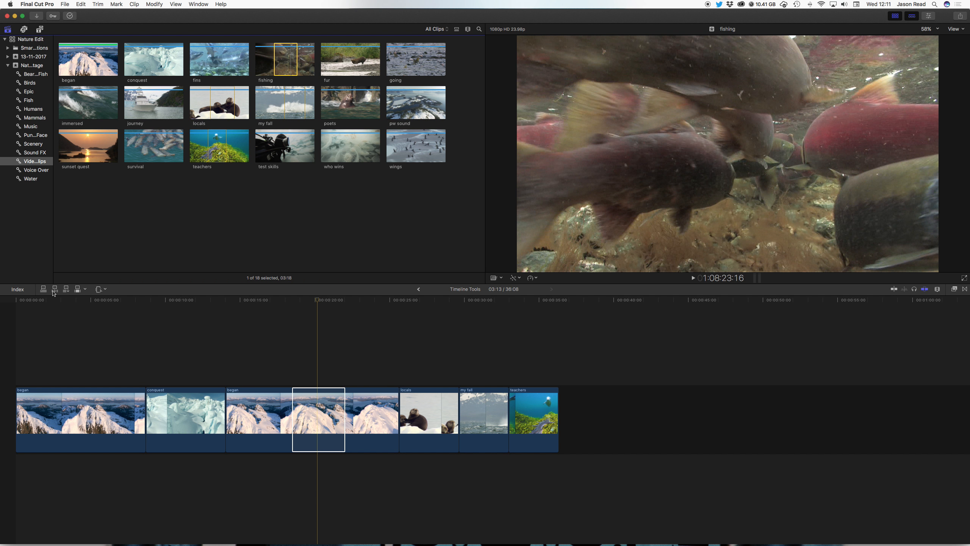
{"action": "left_click", "coordinate": [78, 290]}
{"action": "left_click", "coordinate": [292, 302]}
{"action": "key", "text": "space"}
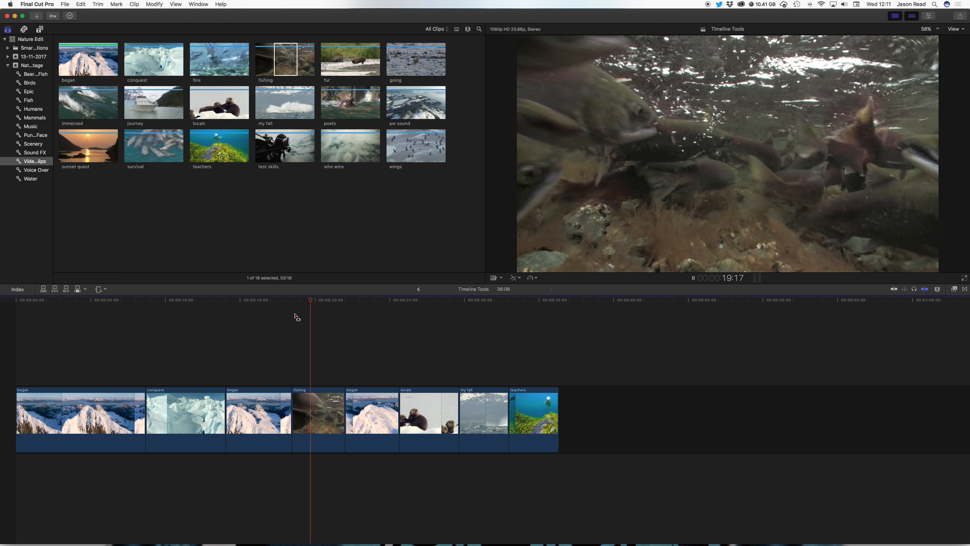
{"action": "key", "text": "space"}
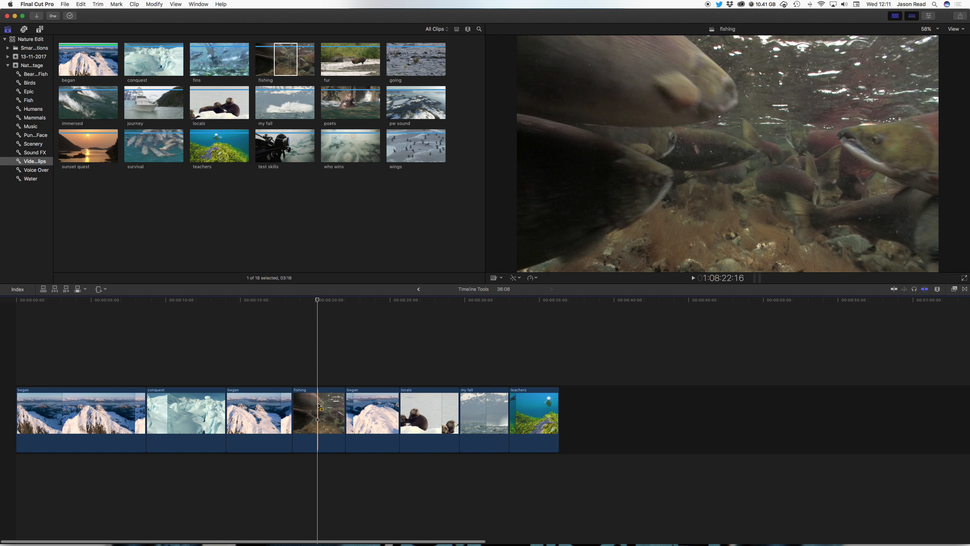
{"action": "key", "text": "super+z"}
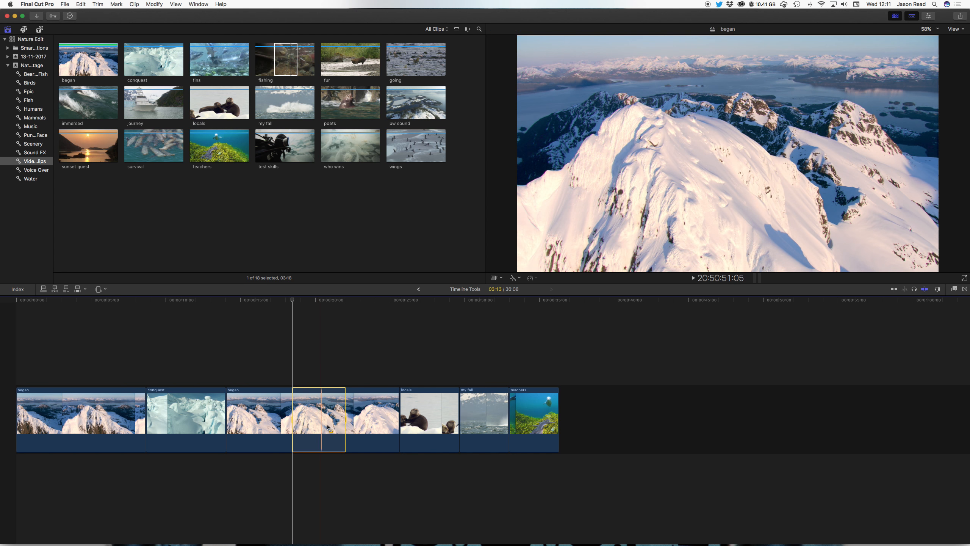
Shorten the range in the second began clip to 01:08, overwrite it with fishing, play the result and undo the overwrite.
{"action": "left_click_drag", "start_coordinate": [345, 420], "coordinate": [312, 421]}
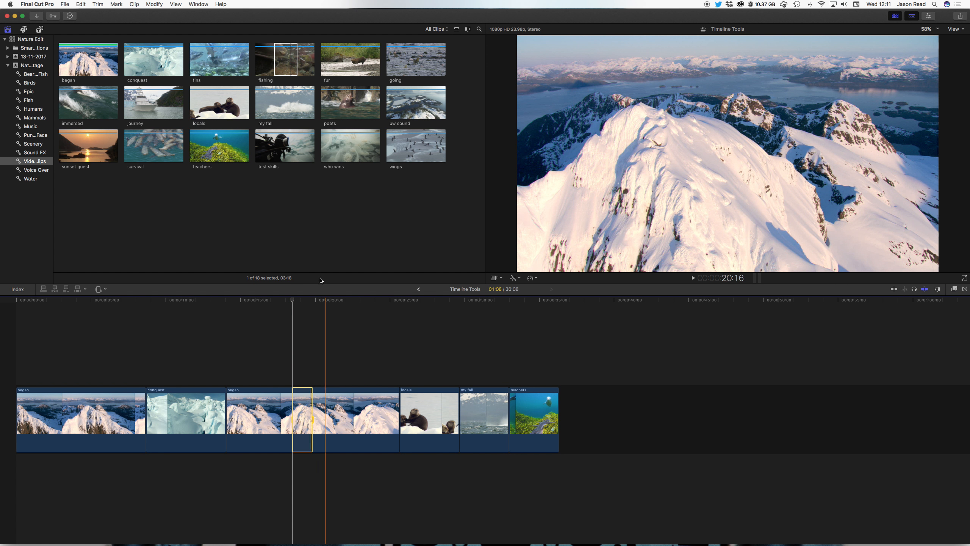
{"action": "left_click", "coordinate": [283, 66]}
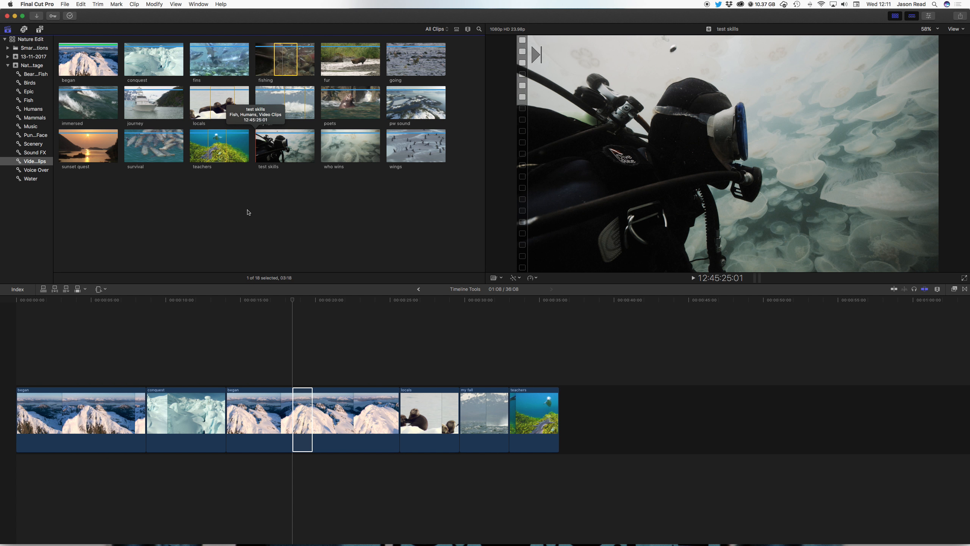
{"action": "key", "text": "d"}
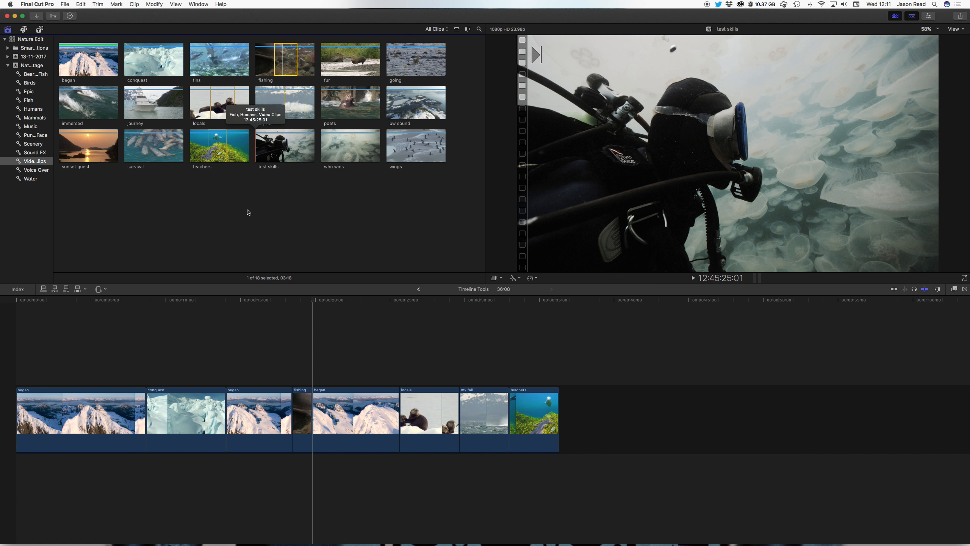
{"action": "left_click", "coordinate": [284, 302]}
{"action": "key", "text": "space"}
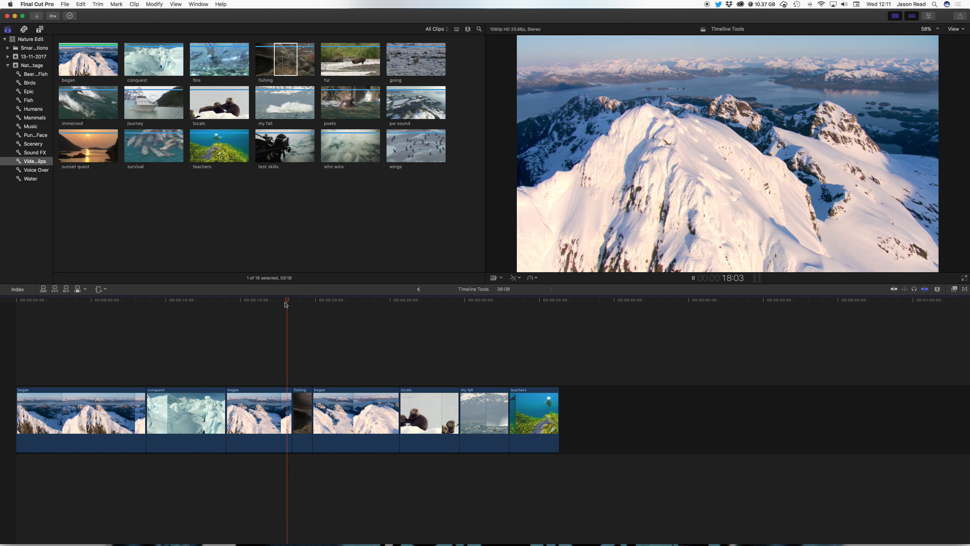
{"action": "key", "text": "space"}
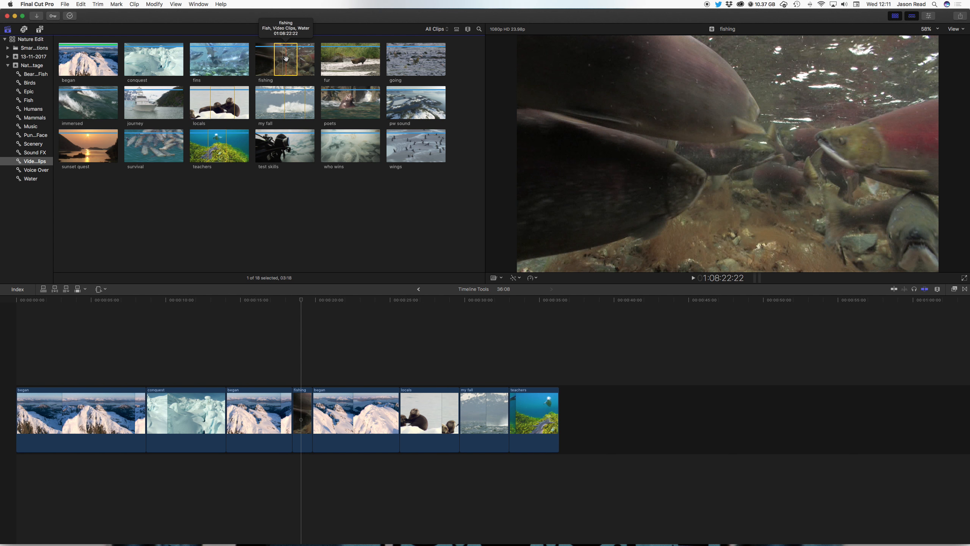
{"action": "left_click", "coordinate": [289, 306]}
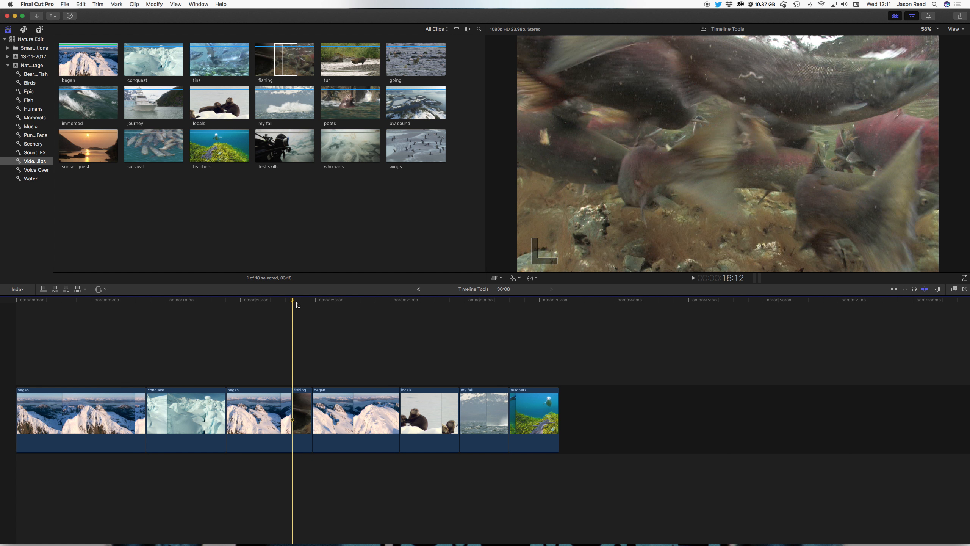
{"action": "key", "text": "super+z"}
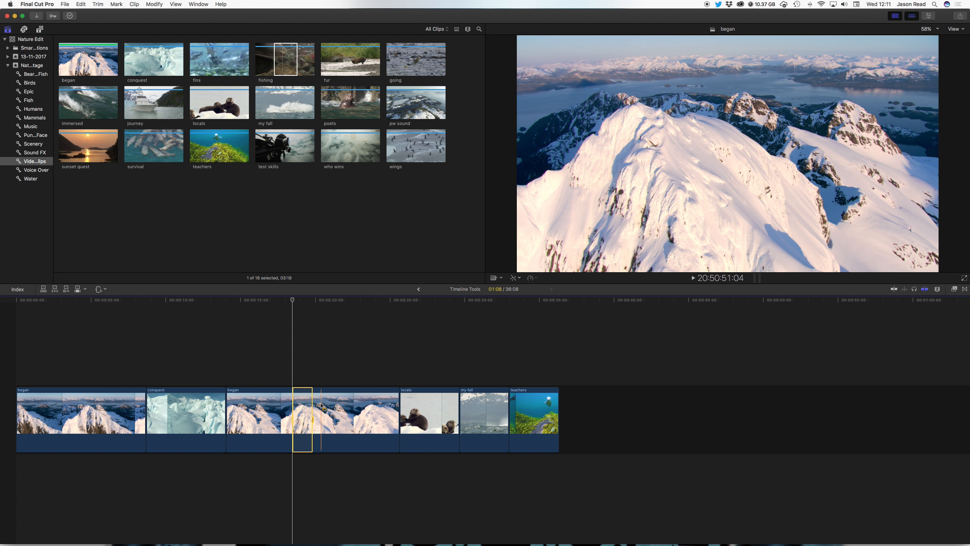
Extend the marked range to 01:23, show the retiming options for it, close them unused and clear the range selection.
{"action": "left_click_drag", "start_coordinate": [313, 419], "coordinate": [321, 420]}
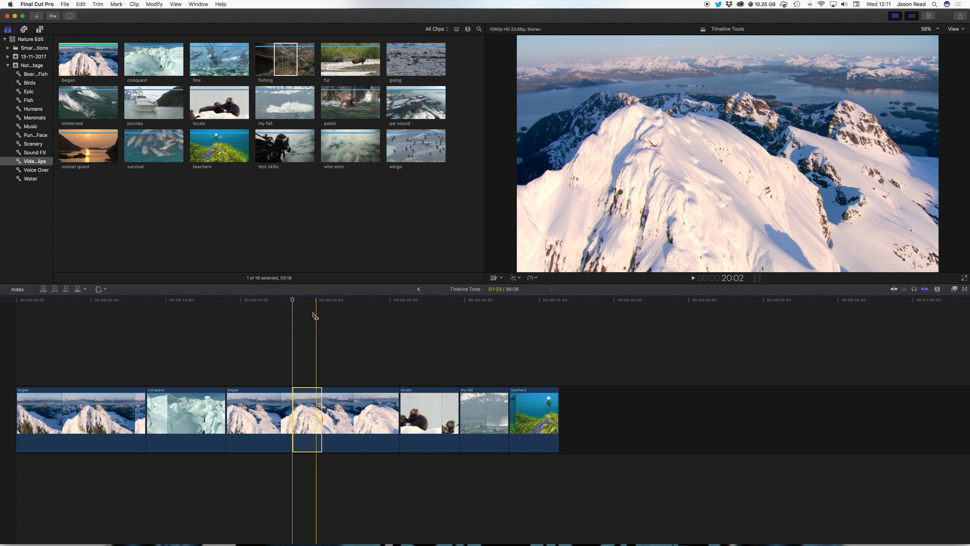
{"action": "left_click_drag", "start_coordinate": [301, 304], "coordinate": [292, 304]}
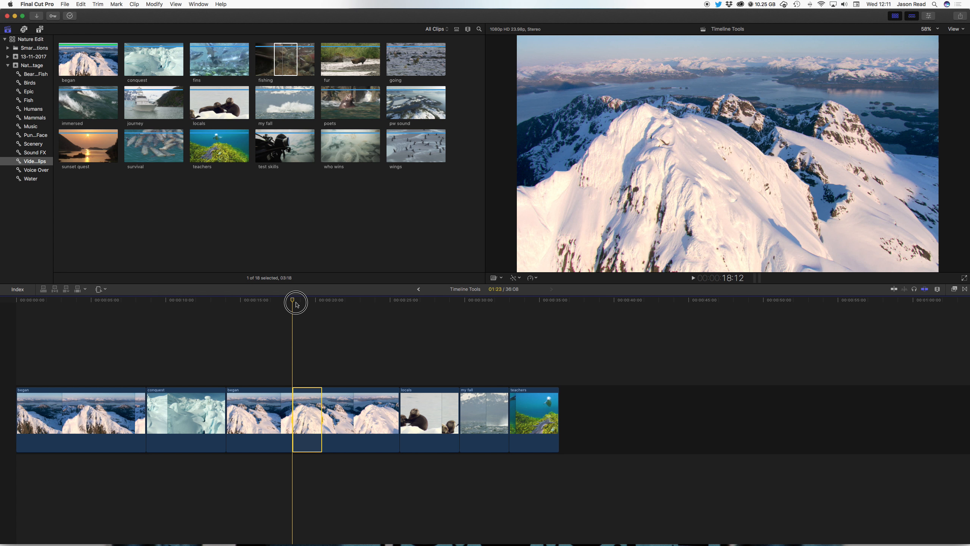
{"action": "left_click", "coordinate": [532, 277]}
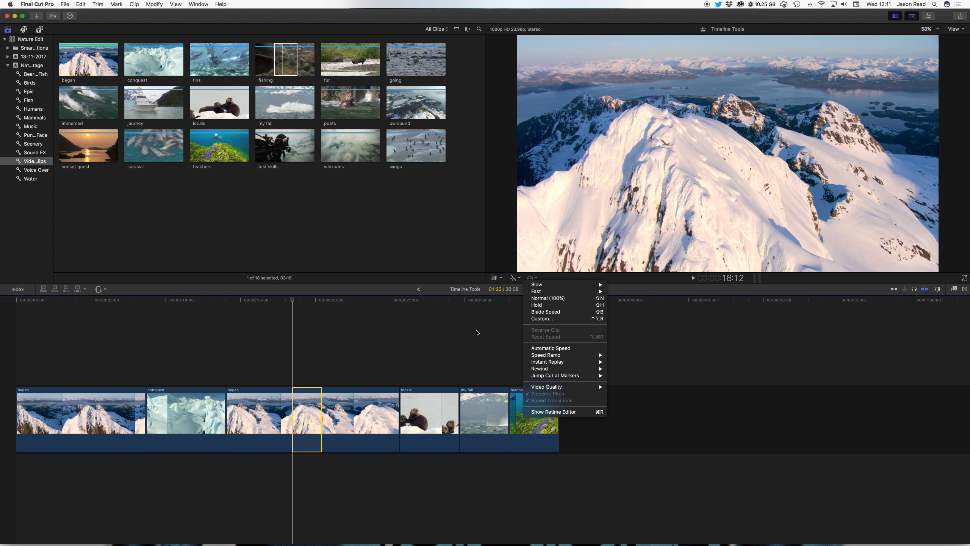
{"action": "left_click", "coordinate": [476, 331]}
{"action": "left_click_drag", "start_coordinate": [293, 303], "coordinate": [329, 299]}
{"action": "left_click", "coordinate": [336, 337]}
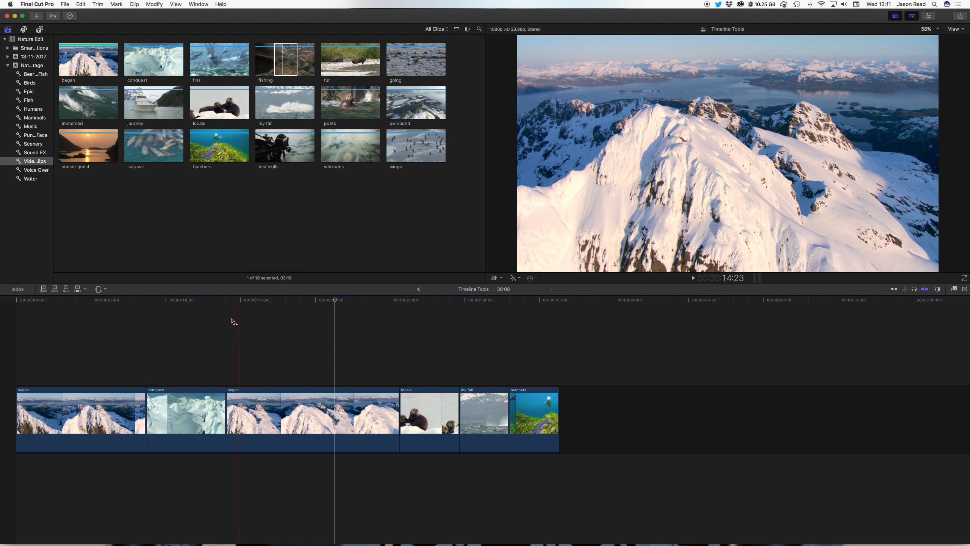
Split the second began clip near its middle with the Blade tool.
{"action": "left_click", "coordinate": [104, 290]}
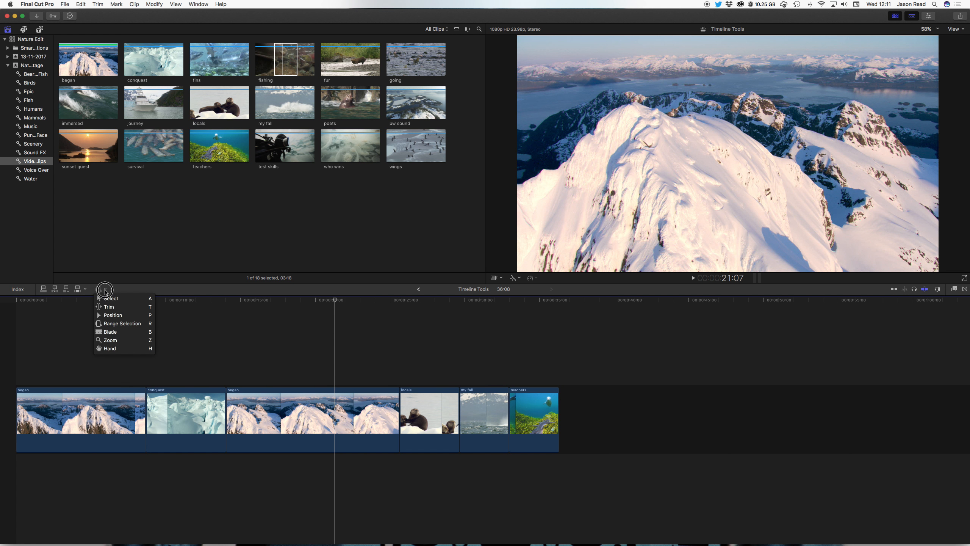
{"action": "left_click", "coordinate": [127, 331]}
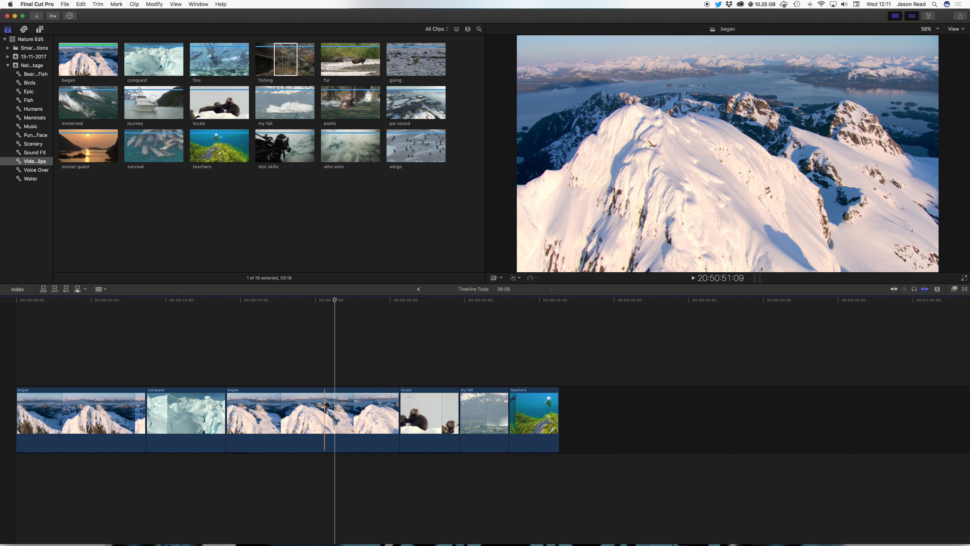
{"action": "left_click", "coordinate": [310, 411]}
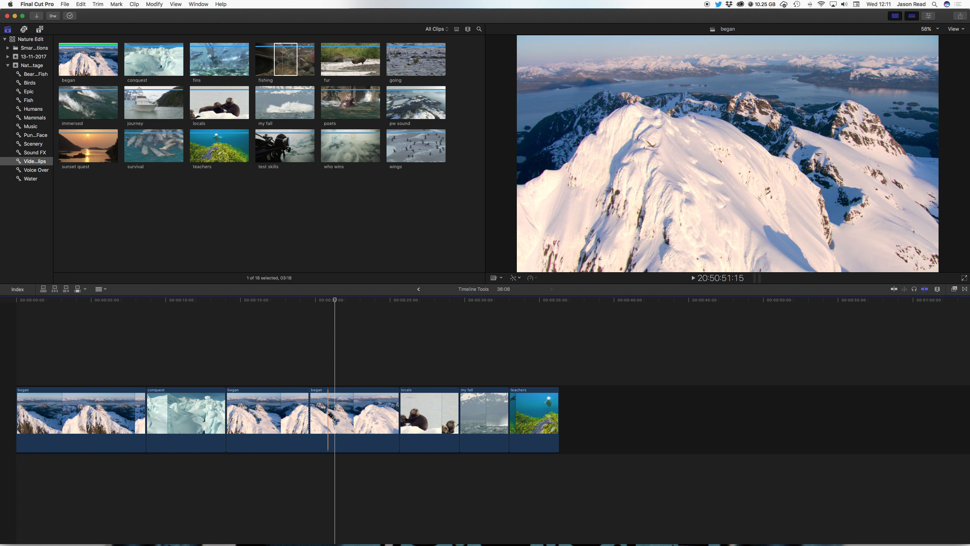
Switch to the Select tool and move the split-off second half of began to the end of the timeline, after teachers.
{"action": "key", "text": "a"}
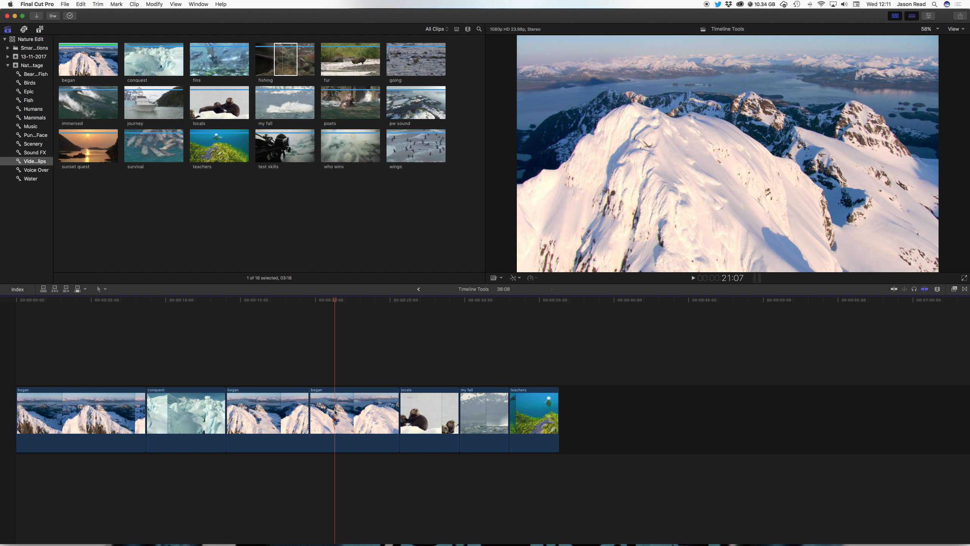
{"action": "left_click", "coordinate": [335, 412]}
{"action": "left_click_drag", "start_coordinate": [334, 411], "coordinate": [501, 409]}
Review the timeline around the shortened began clip, scrub back into conquest and place the playhead at 18:06.
{"action": "left_click", "coordinate": [278, 305]}
{"action": "mouse_move", "coordinate": [288, 301]}
{"action": "left_mouse_down"}
{"action": "mouse_move", "coordinate": [297, 301]}
{"action": "mouse_move", "coordinate": [278, 302]}
{"action": "left_mouse_up"}
{"action": "key", "text": "space"}
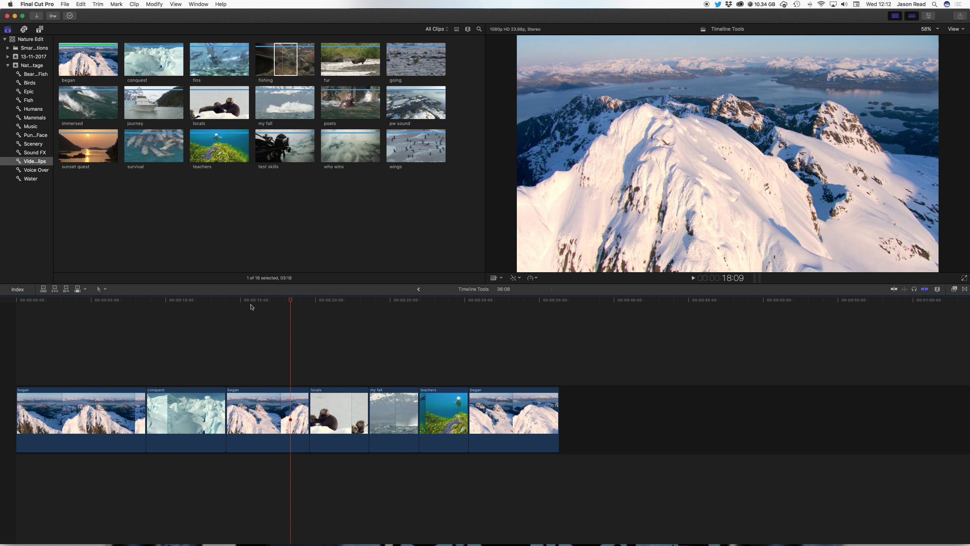
{"action": "left_click_drag", "start_coordinate": [252, 306], "coordinate": [191, 302]}
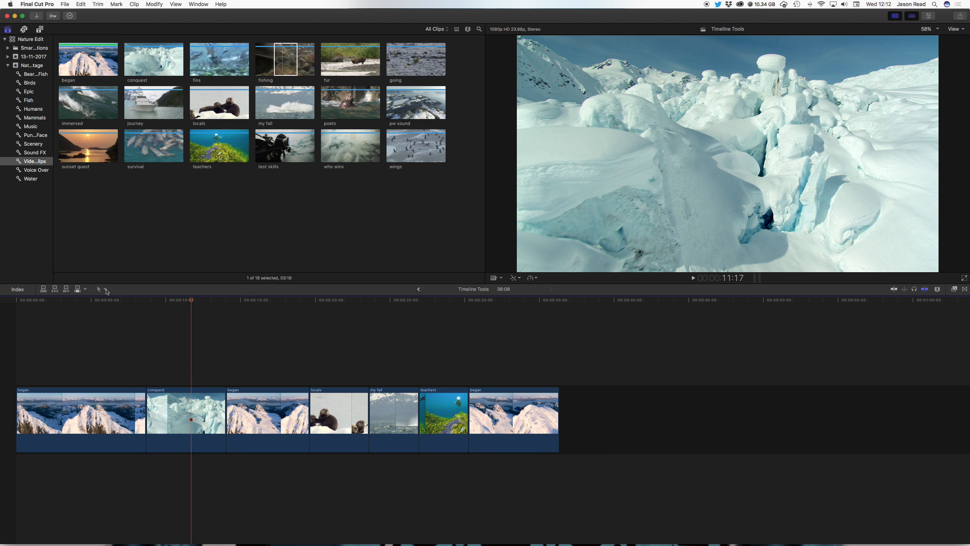
{"action": "left_click_drag", "start_coordinate": [224, 303], "coordinate": [288, 312]}
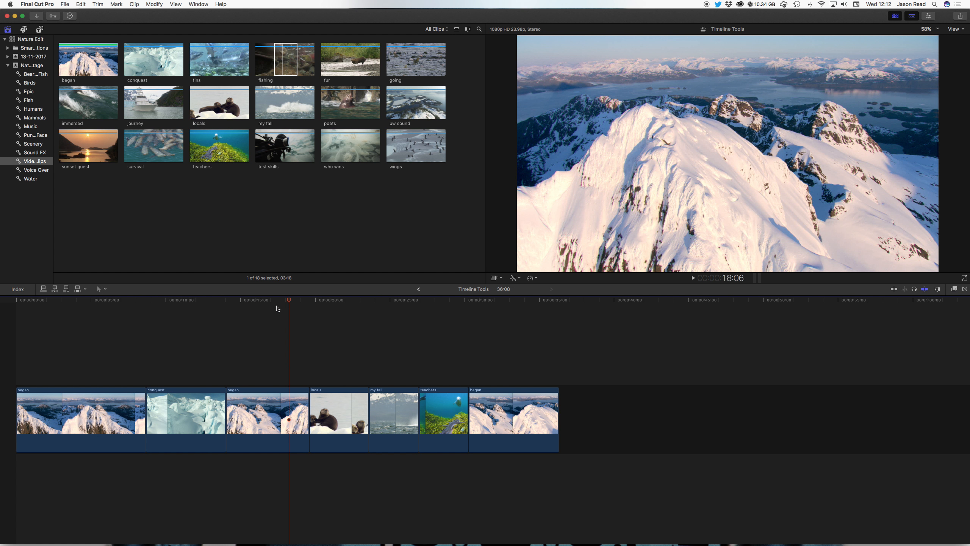